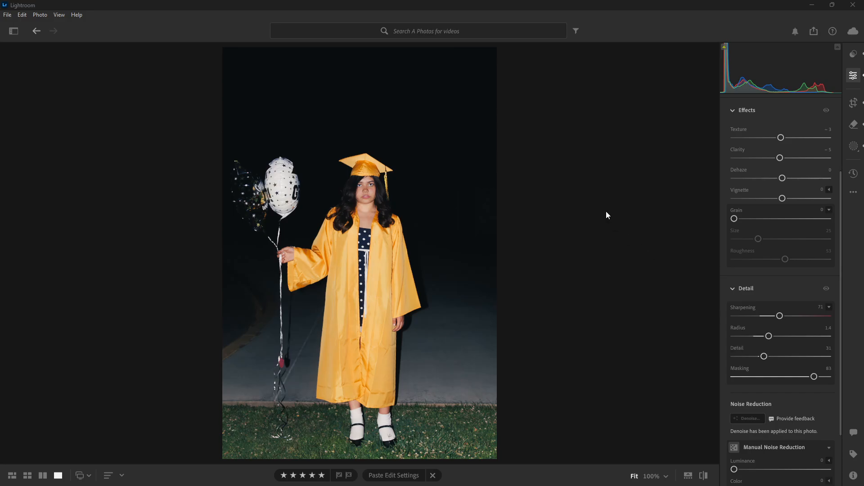
# - Compare the edited graduation photo with its unedited original and return to the edited version
pyautogui.scroll(3, 796, 306)
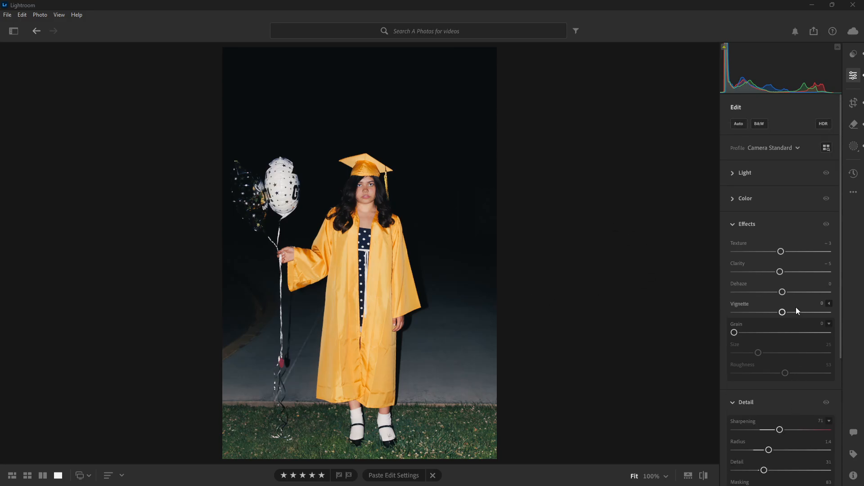
pyautogui.click(706, 482)
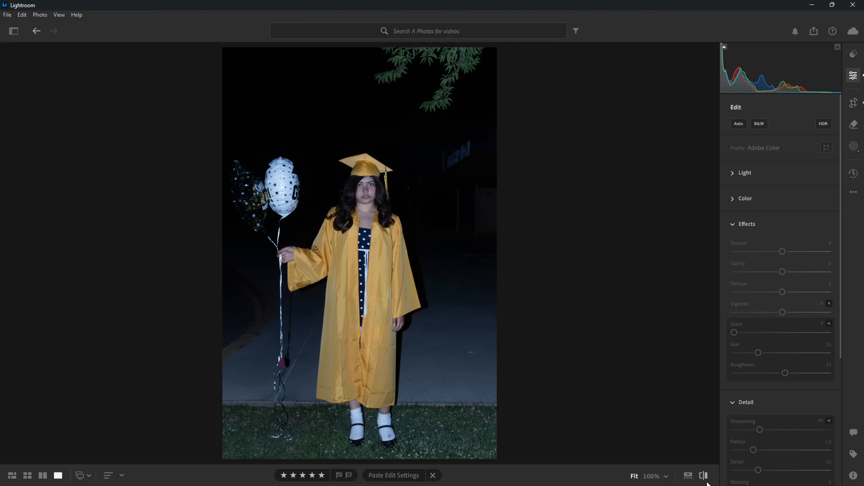
pyautogui.click(706, 482)
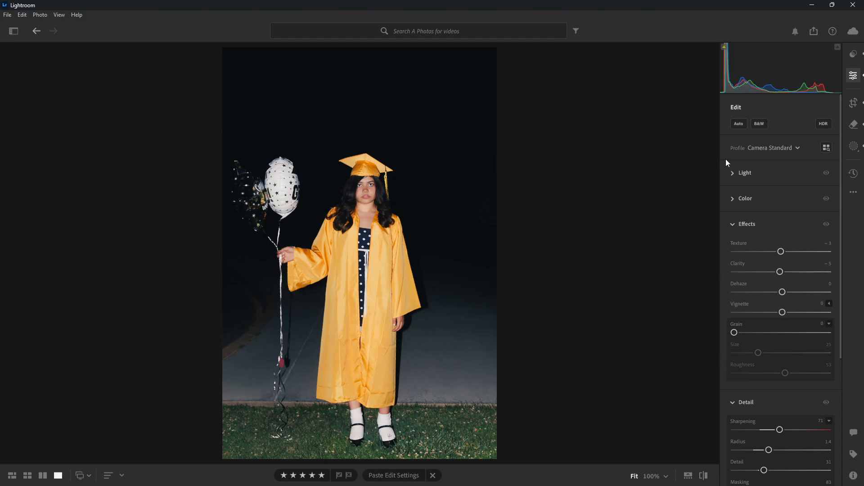
# - Collapse the Effects and Detail adjustment sections and check the photo against its original
pyautogui.click(736, 225)
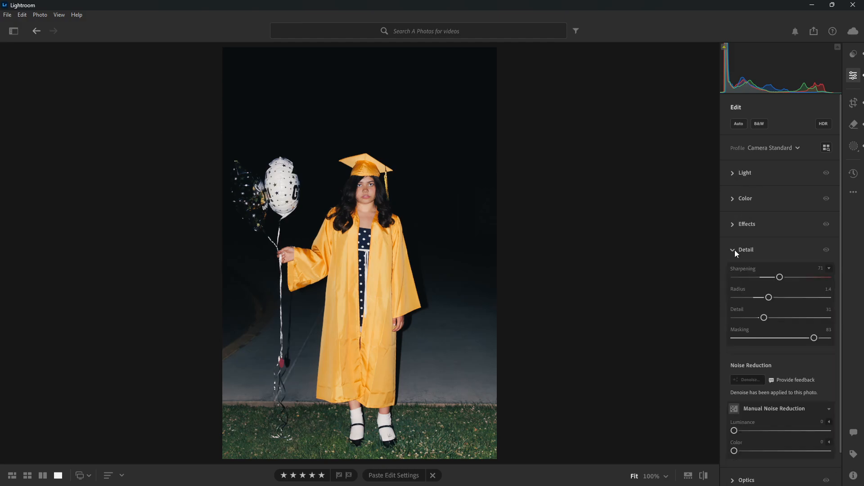
pyautogui.click(734, 250)
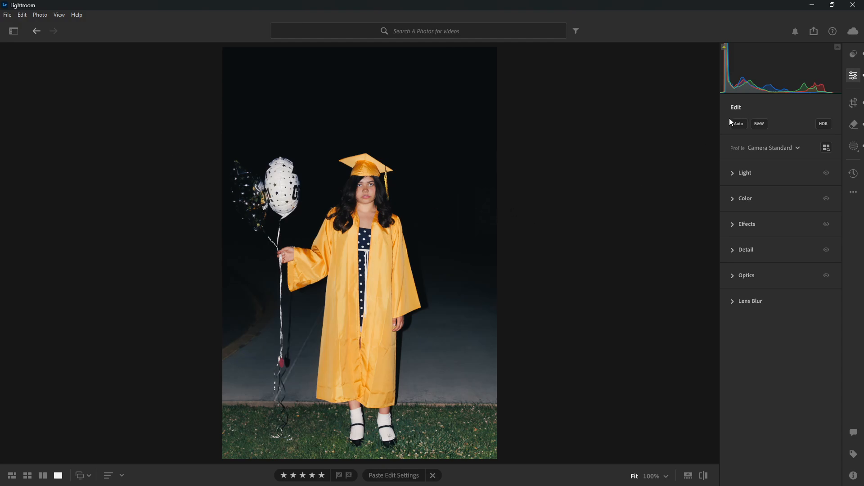
pyautogui.click(704, 476)
# - Review the available colour profiles while keeping Camera Standard, and inspect the photo's crop and straighten settings
pyautogui.moveTo(795, 151)
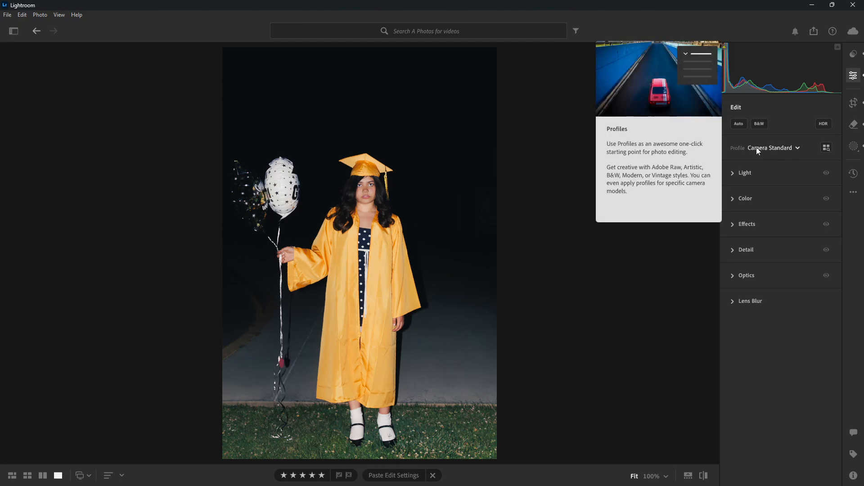
pyautogui.click(798, 148)
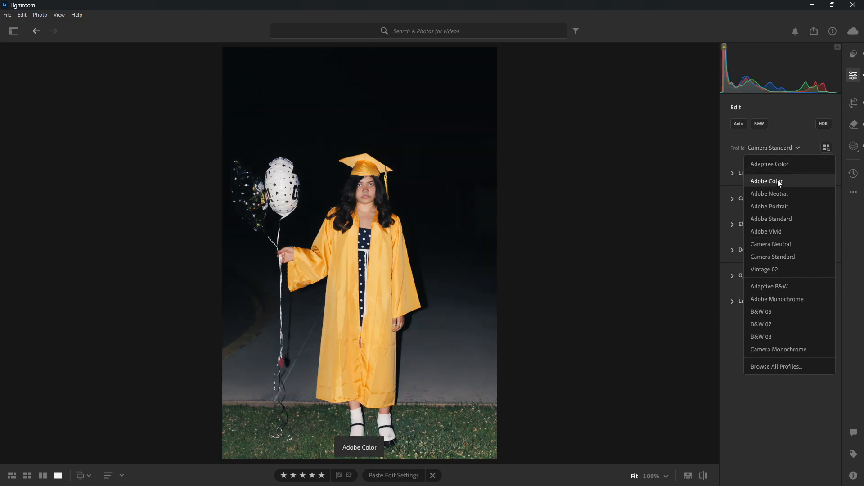
pyautogui.click(663, 184)
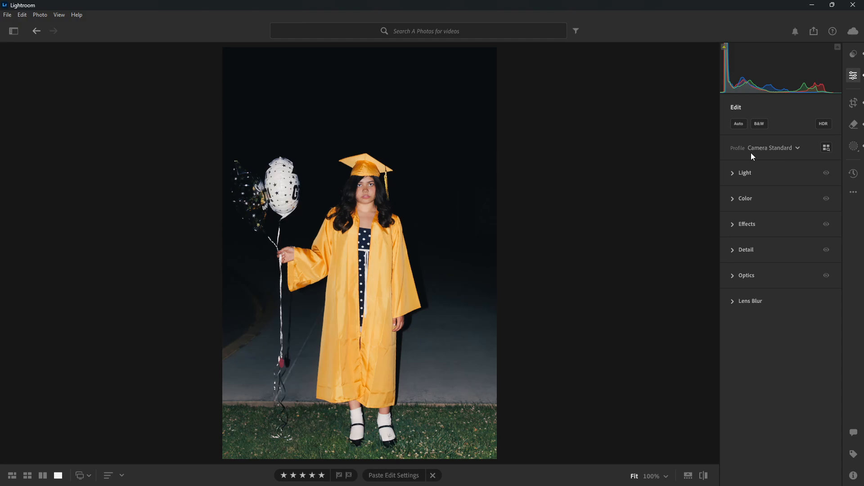
pyautogui.click(861, 106)
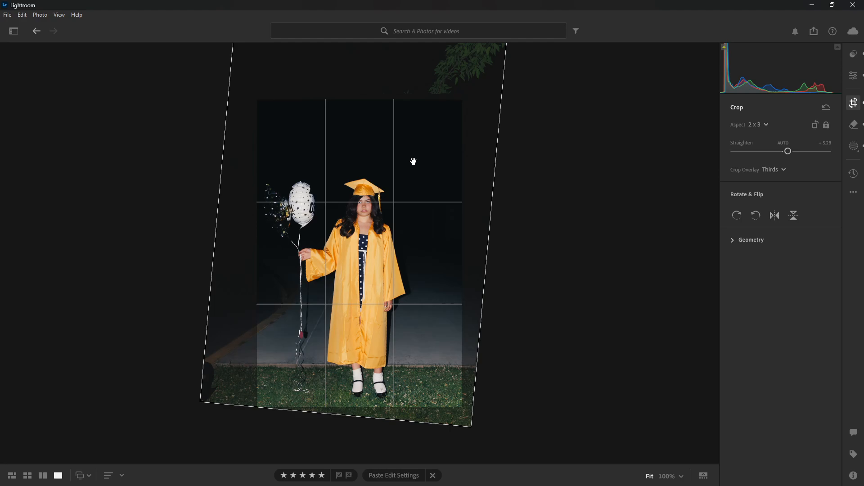
pyautogui.click(853, 76)
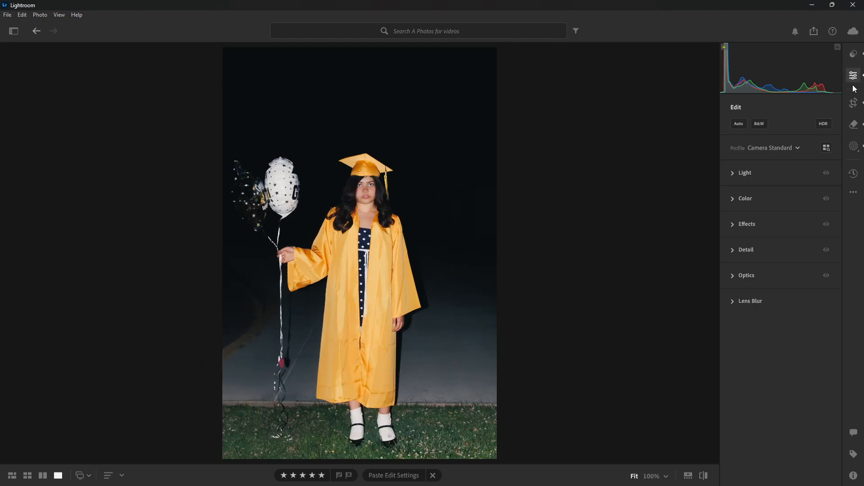
# - Expand the Light adjustments and compare the photo before and after editing
pyautogui.click(731, 176)
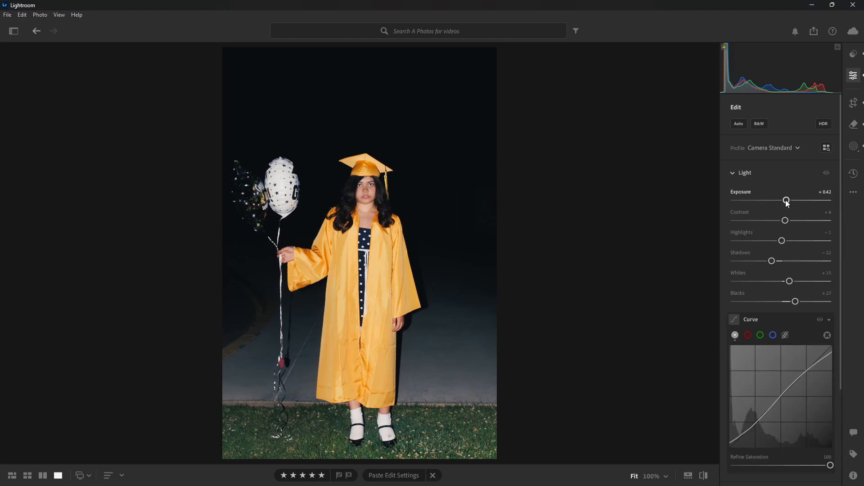
pyautogui.click(704, 476)
pyautogui.click(704, 477)
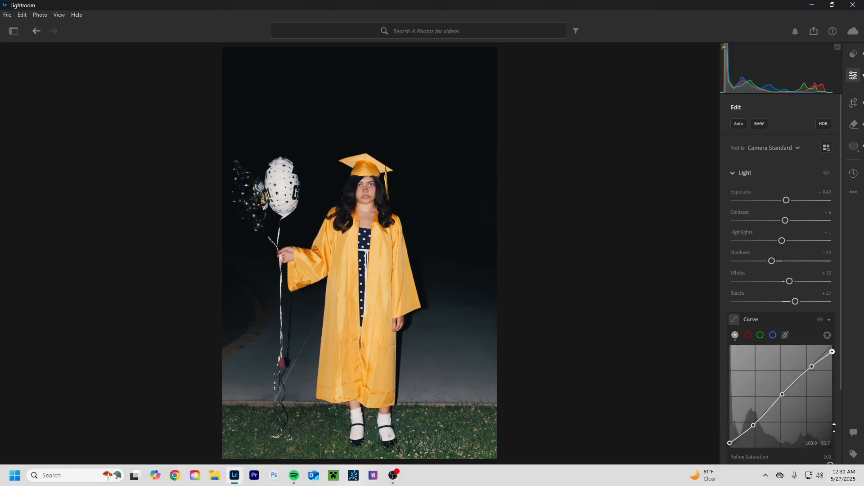
# - Examine the photo's camera and exposure metadata, and return to the edit adjustments
pyautogui.press('i')
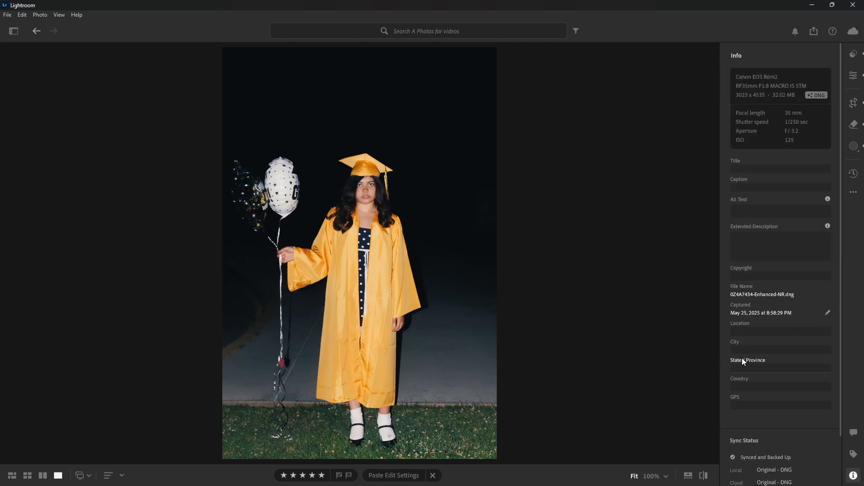
pyautogui.scroll(-2, 782, 381)
pyautogui.scroll(2, 781, 311)
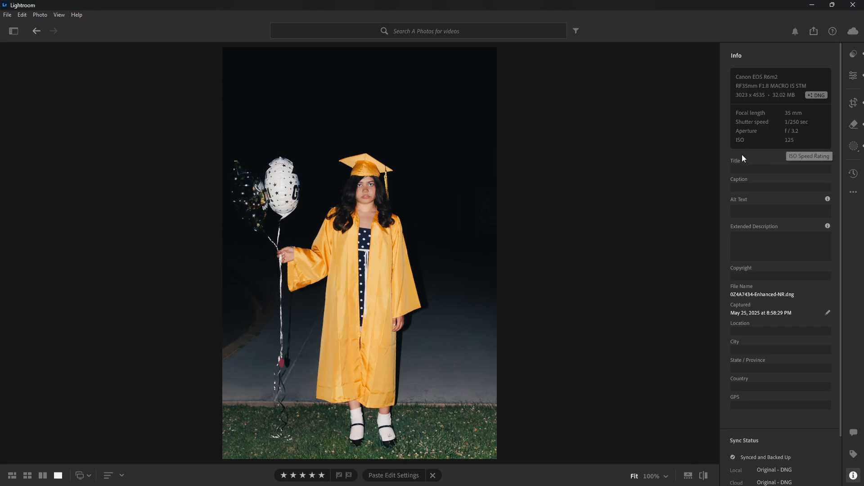
pyautogui.click(854, 475)
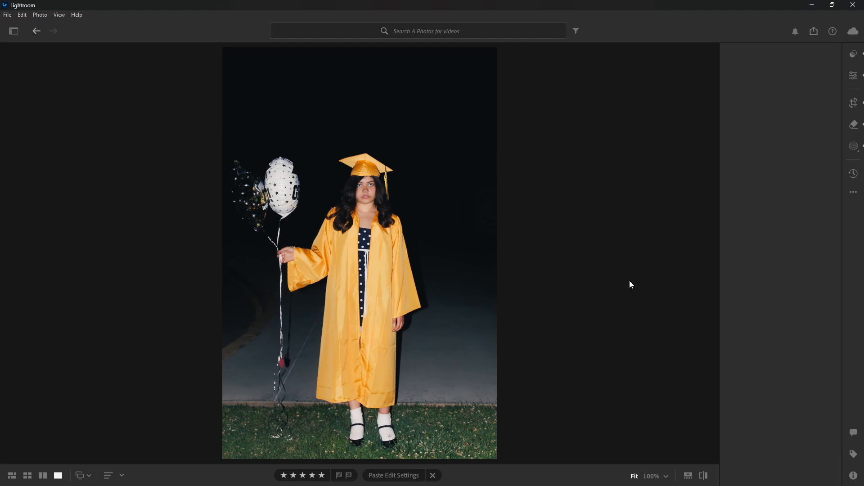
pyautogui.click(854, 75)
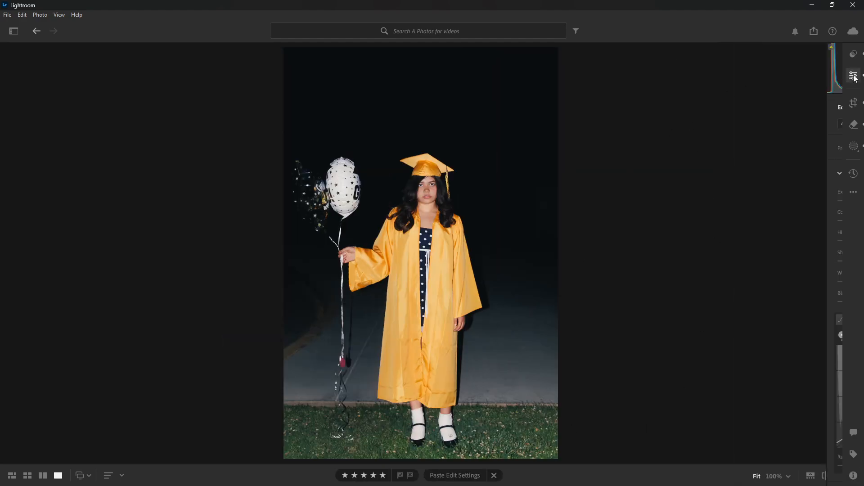
# - Collapse the tone Curve section and expand the Color adjustments
pyautogui.scroll(-2, 744, 290)
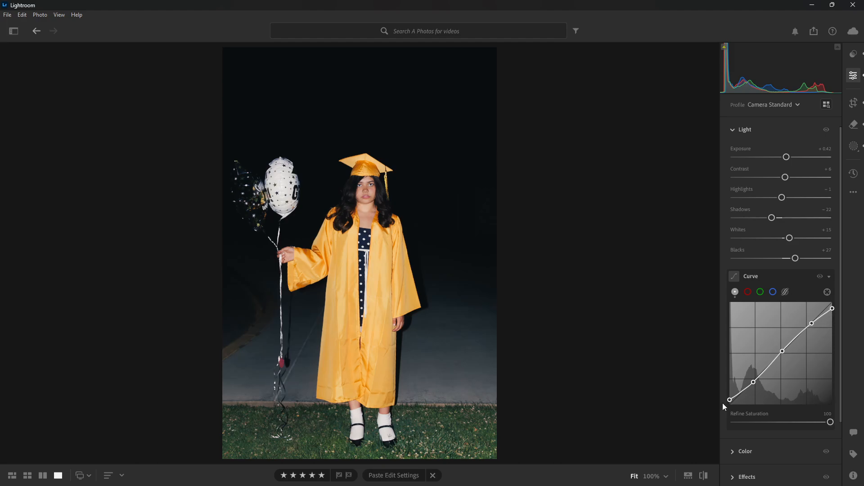
pyautogui.click(829, 275)
pyautogui.click(730, 345)
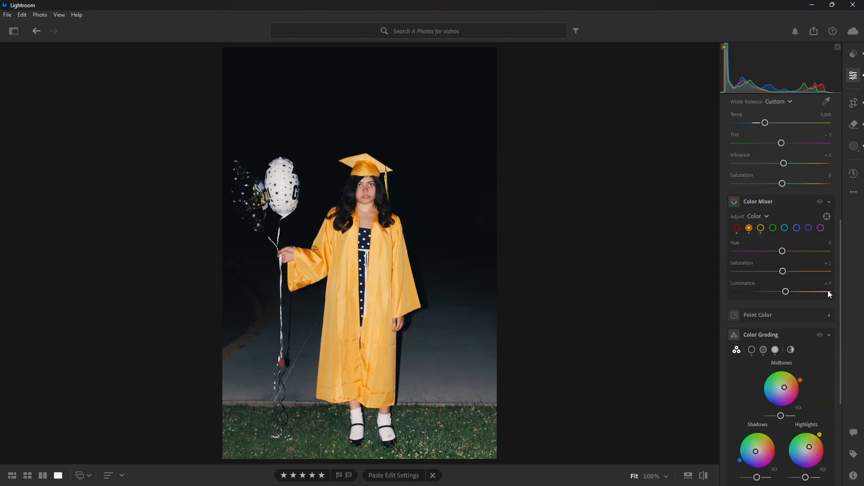
# - Look at the neighbouring unedited graduation photo and return to the edited photo with the balloons
pyautogui.press('Right')
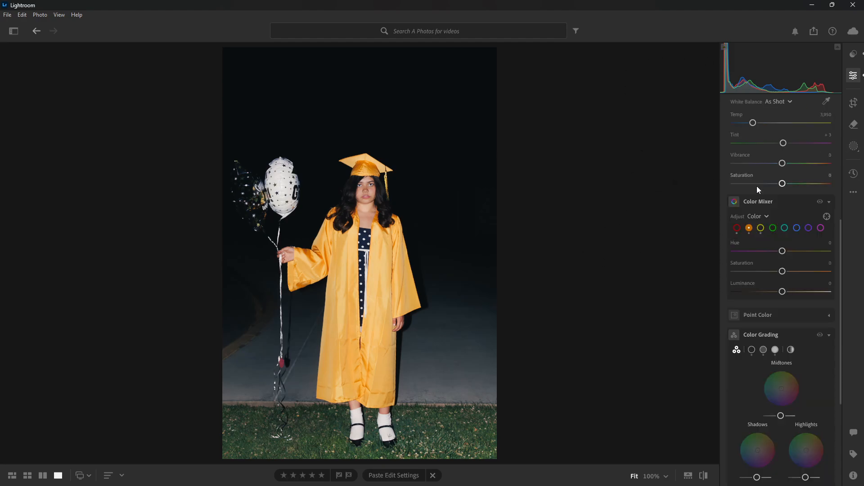
pyautogui.scroll(3, 757, 185)
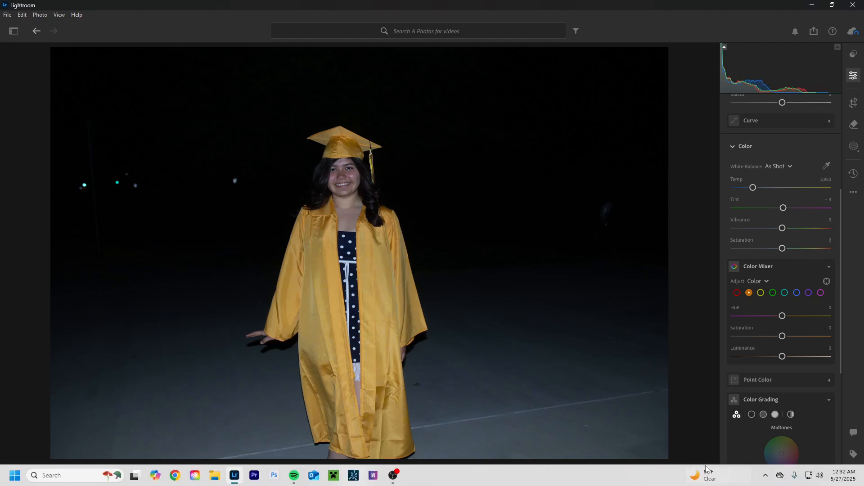
pyautogui.press('Right')
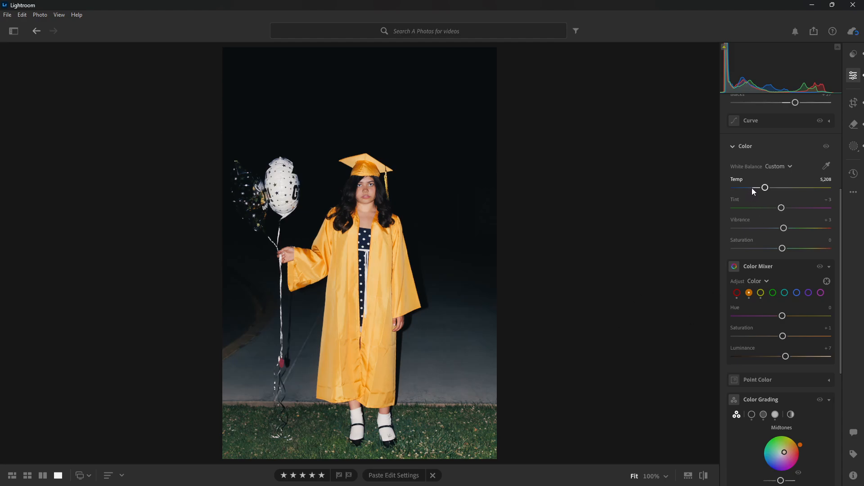
# - Toggle between the original and edited versions of the full balloon photo to compare their colours
pyautogui.click(708, 479)
pyautogui.click(708, 479)
pyautogui.click(704, 475)
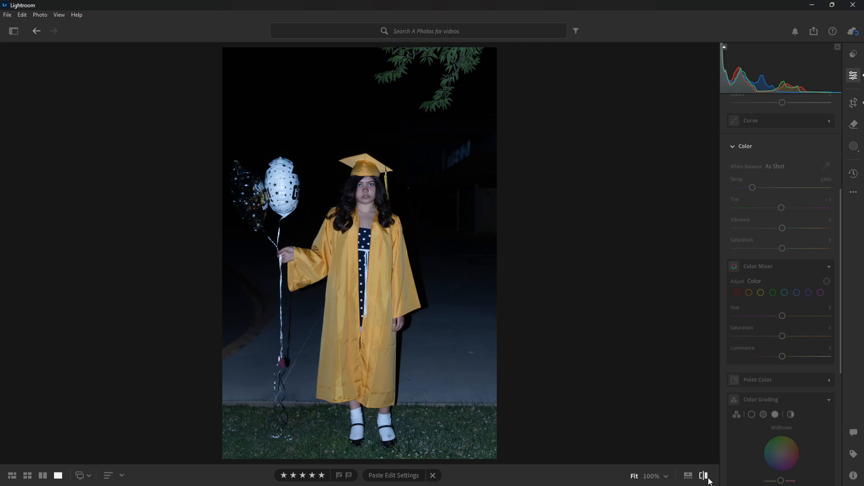
pyautogui.click(707, 479)
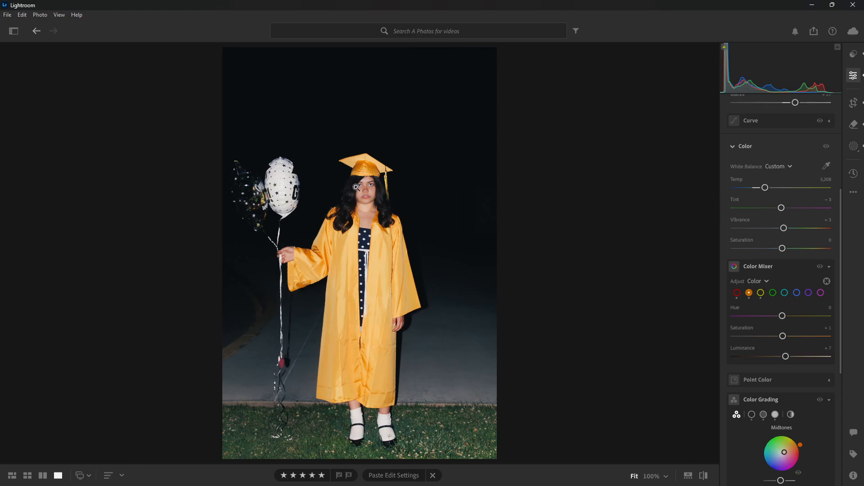
# - Inspect the subject's face at 100% in the original and edited versions, and return to the fitted view
pyautogui.click(372, 201)
pyautogui.click(687, 476)
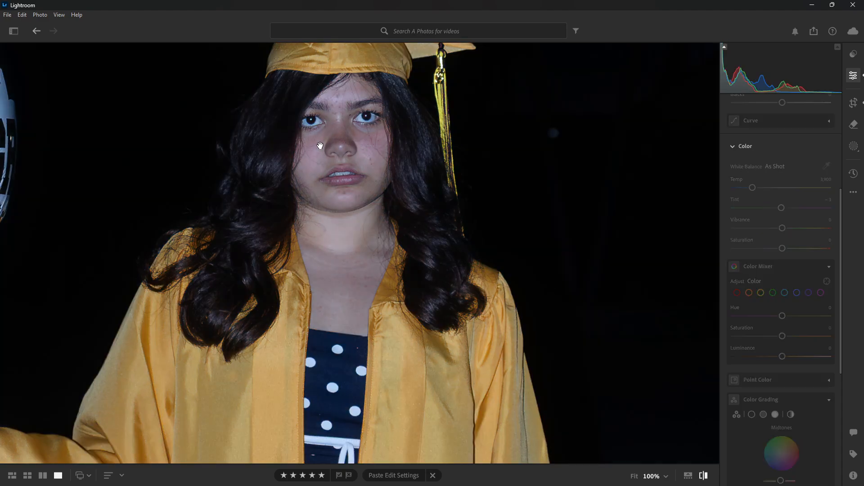
pyautogui.press('\\')
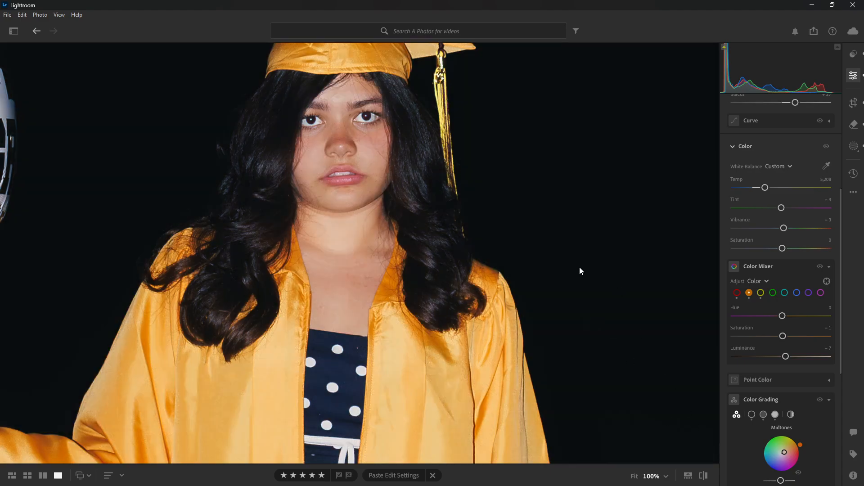
pyautogui.click(580, 271)
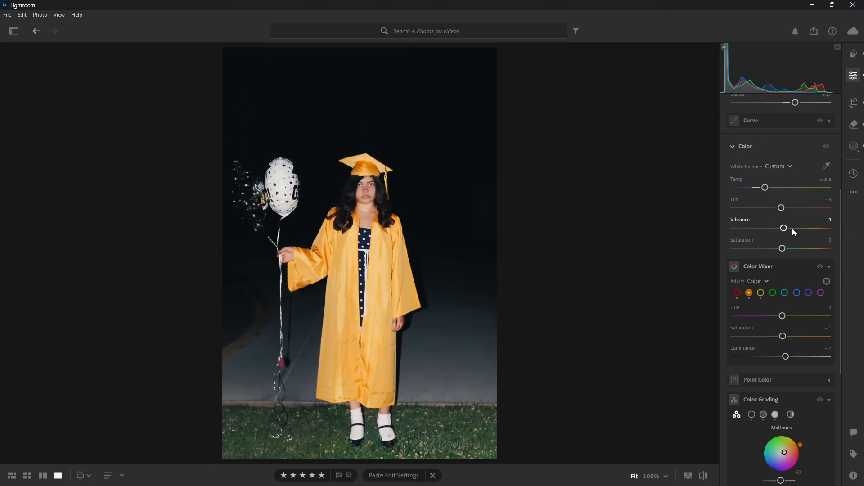
# - Review the red, orange and yellow Color Mixer settings, and preview the photo with and without the Color Mixer
pyautogui.click(736, 295)
pyautogui.click(748, 293)
pyautogui.click(759, 293)
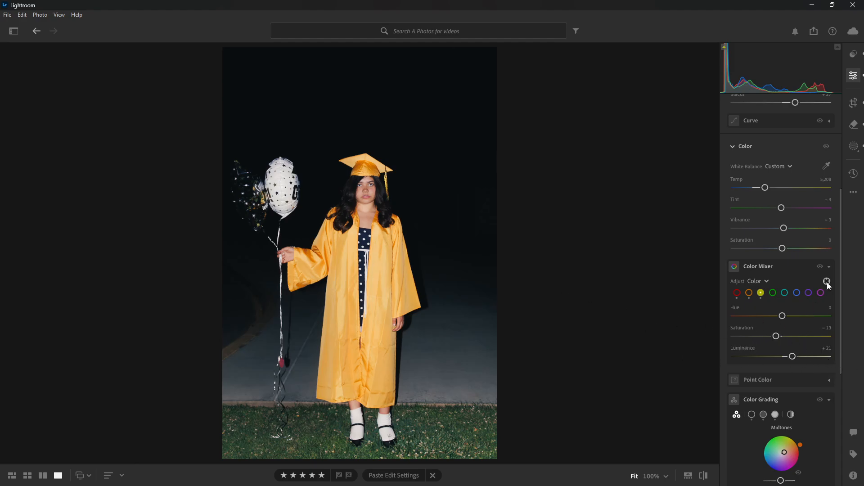
pyautogui.click(820, 268)
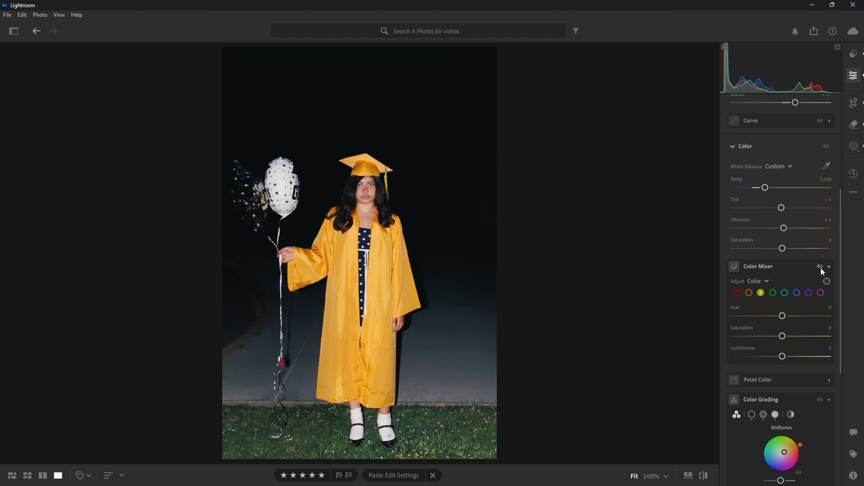
pyautogui.click(820, 266)
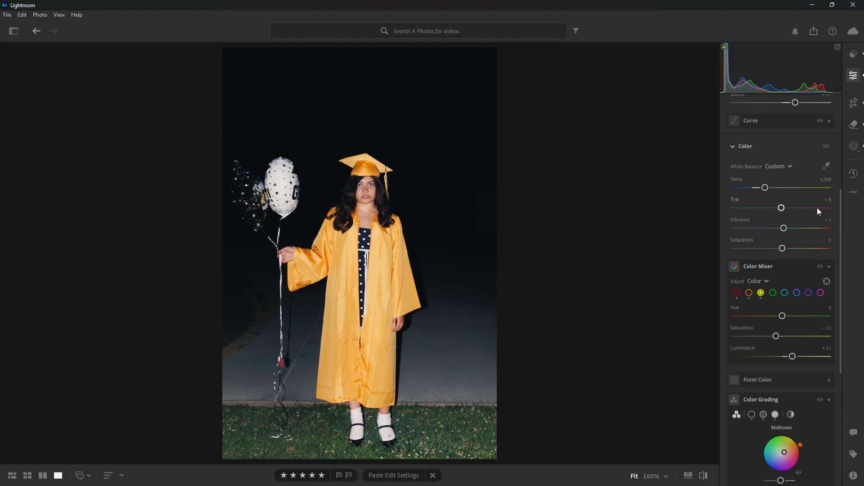
# - Preview the photo with and without the Color adjustments and the Light adjustments, leaving both enabled
pyautogui.click(826, 147)
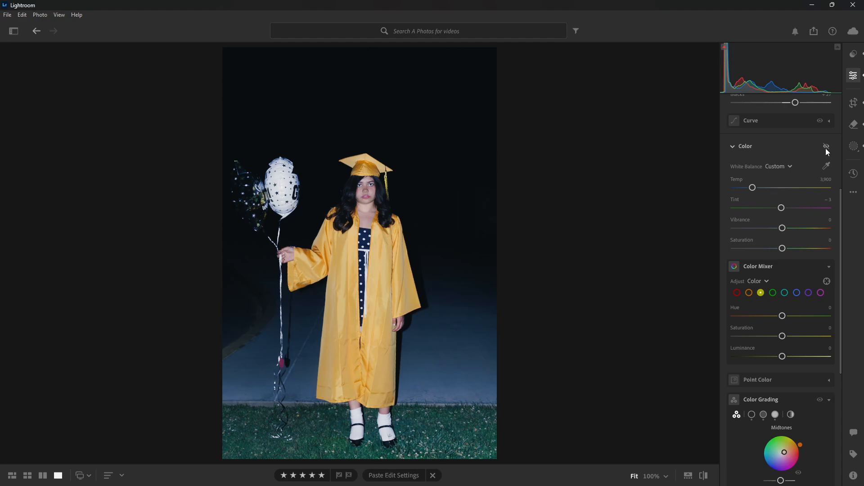
pyautogui.click(825, 146)
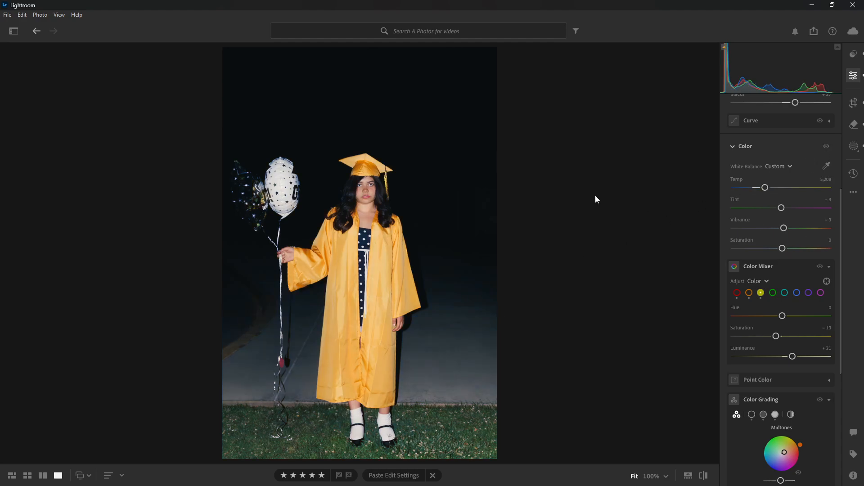
pyautogui.scroll(2, 758, 187)
pyautogui.scroll(3, 761, 190)
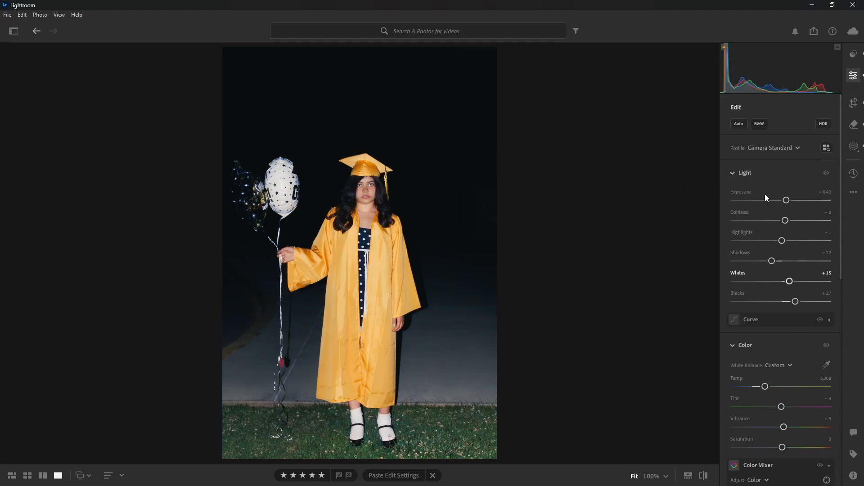
pyautogui.click(824, 173)
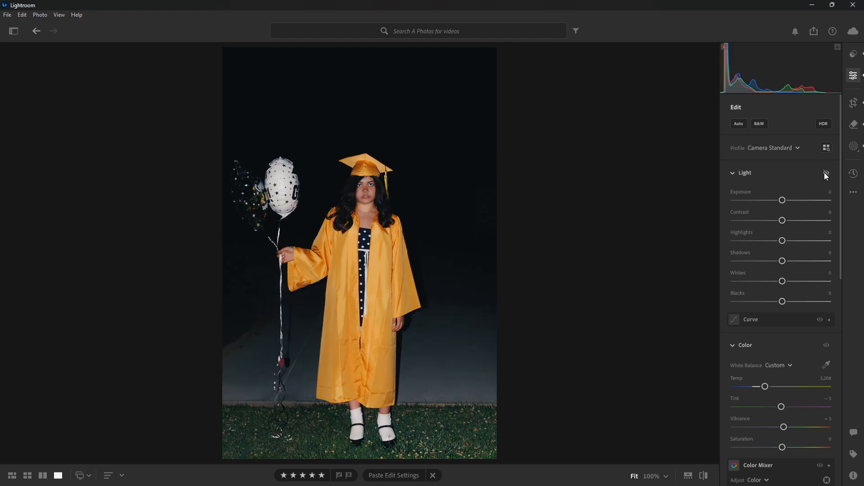
pyautogui.click(825, 172)
# - Examine the Color Grading wheels for midtones, shadows and highlights
pyautogui.scroll(-4, 805, 207)
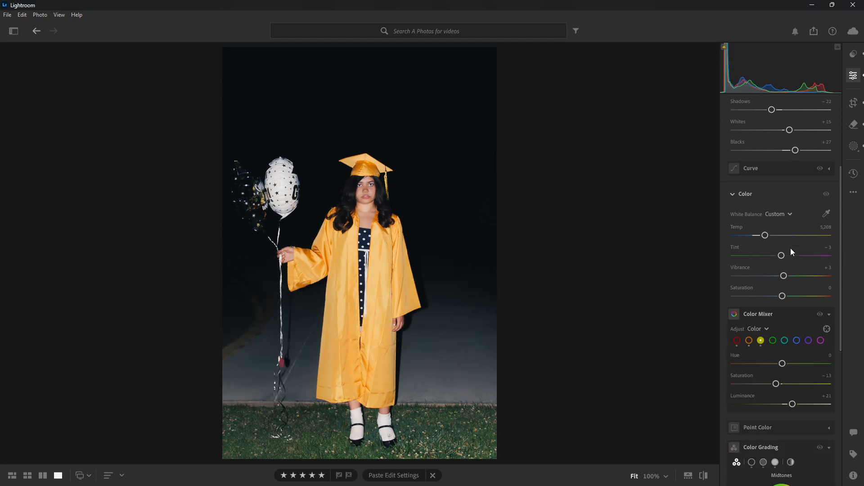
pyautogui.scroll(-4, 792, 255)
pyautogui.scroll(-2, 780, 298)
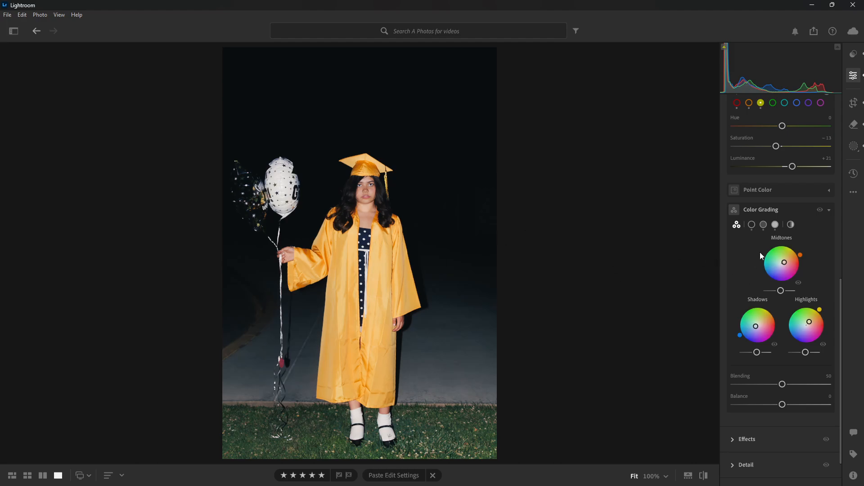
# - Preview the photo with and without Color Grading, leave it enabled, and collapse the Color and Light settings
pyautogui.click(822, 210)
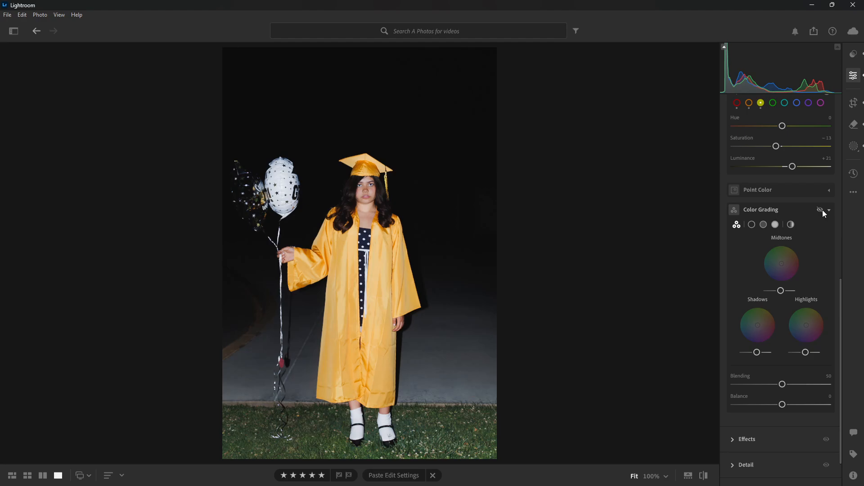
pyautogui.click(823, 210)
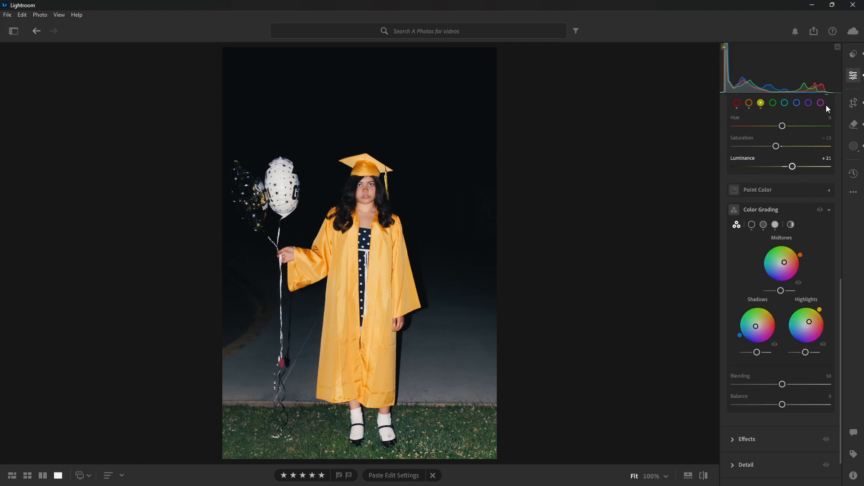
pyautogui.scroll(5, 793, 217)
pyautogui.click(736, 175)
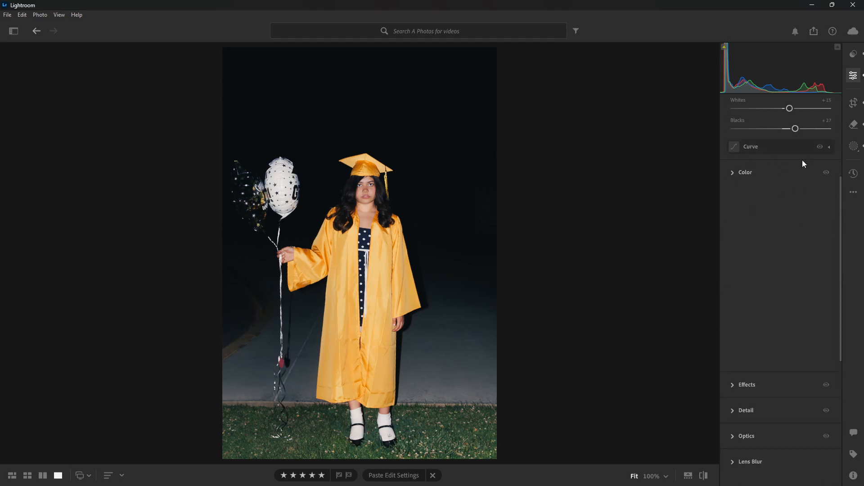
pyautogui.scroll(4, 802, 162)
pyautogui.click(730, 173)
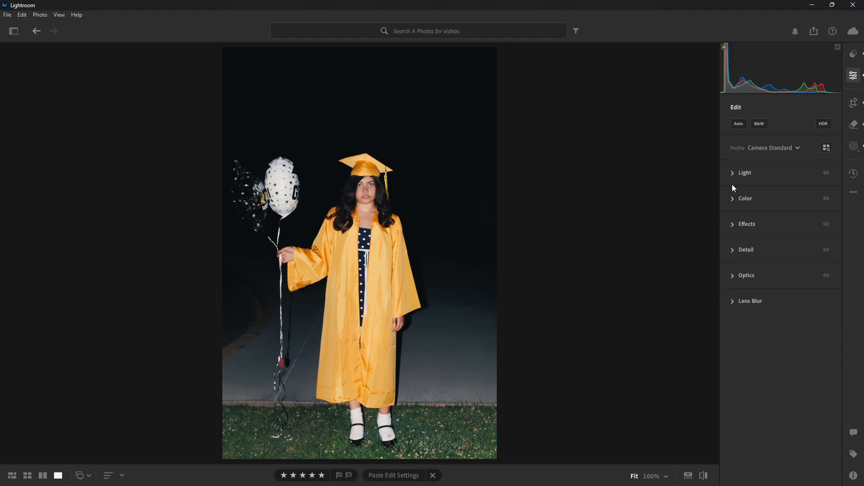
# - Review the Effects settings and compare the subject's face at 100% with and without them
pyautogui.click(731, 224)
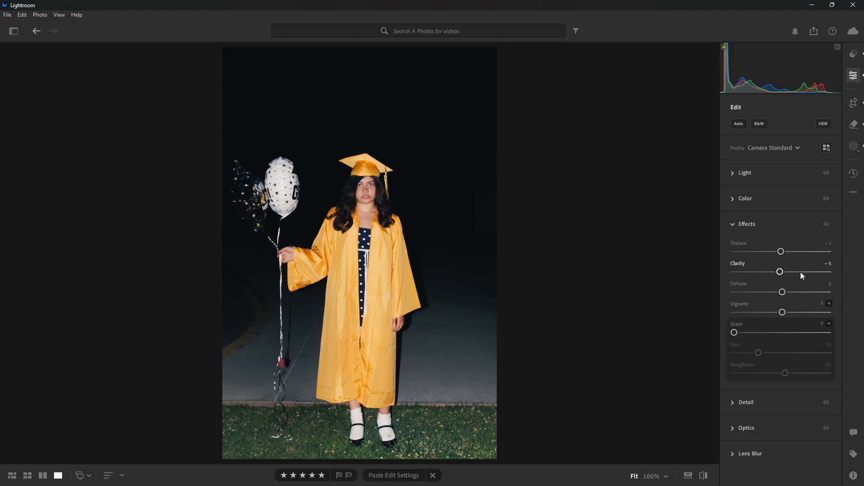
pyautogui.click(381, 194)
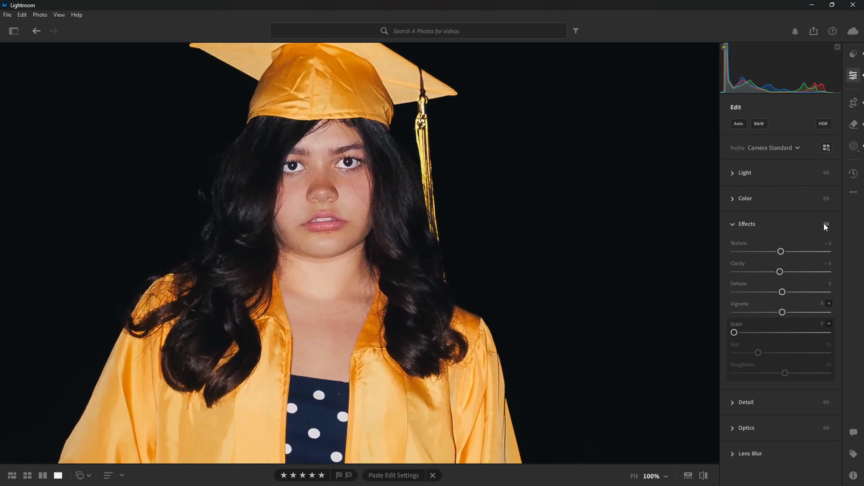
pyautogui.click(826, 224)
pyautogui.click(824, 225)
pyautogui.click(824, 225)
pyautogui.click(826, 224)
pyautogui.click(831, 232)
pyautogui.click(829, 228)
pyautogui.click(739, 224)
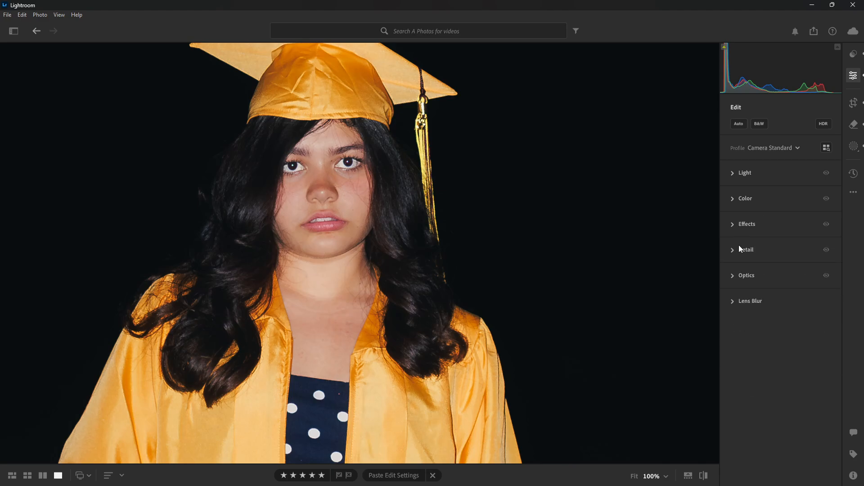
# - Add film grain to the photo with Grain 12, Size 28 and Roughness 56, and return to the fitted view
pyautogui.click(733, 226)
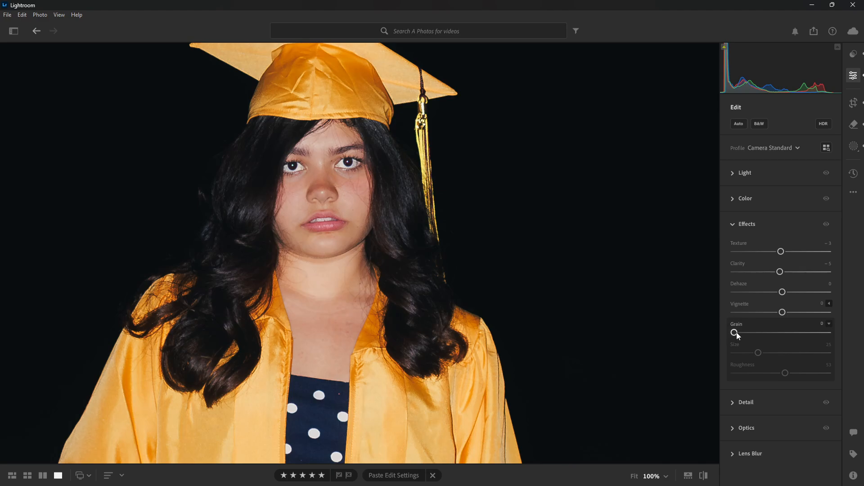
pyautogui.moveTo(734, 333); pyautogui.dragTo(757, 337)
pyautogui.moveTo(753, 354); pyautogui.dragTo(762, 354)
pyautogui.moveTo(799, 375); pyautogui.dragTo(790, 376)
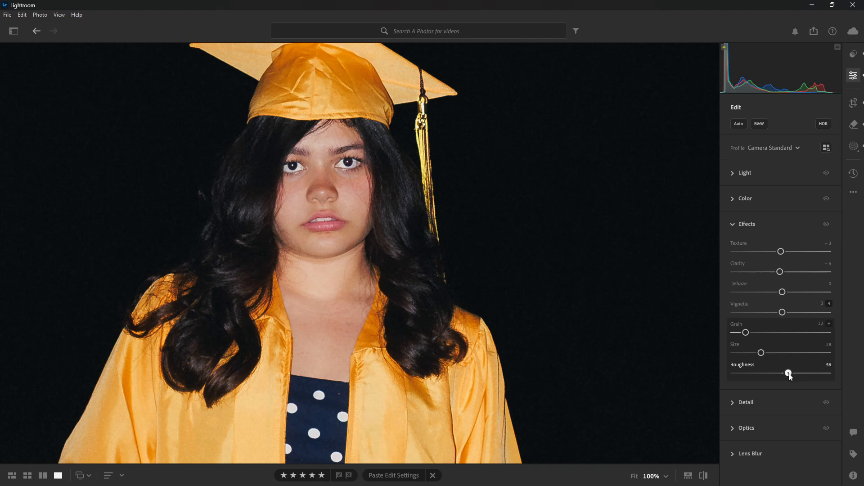
pyautogui.click(446, 198)
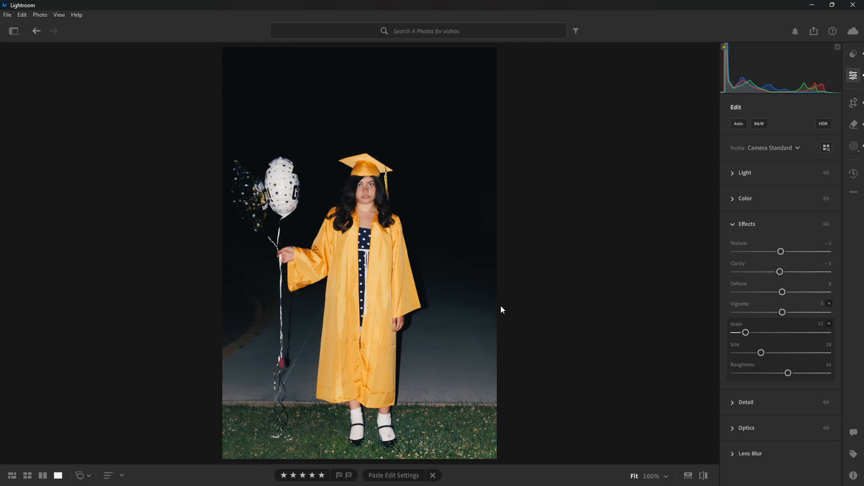
pyautogui.click(732, 224)
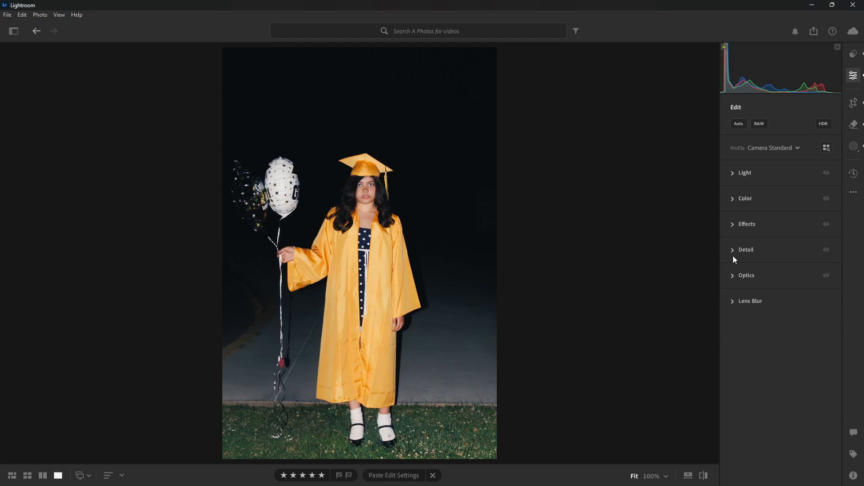
# - Review the Detail sharpening settings and compare the subject's face at 100% with and without them
pyautogui.click(732, 252)
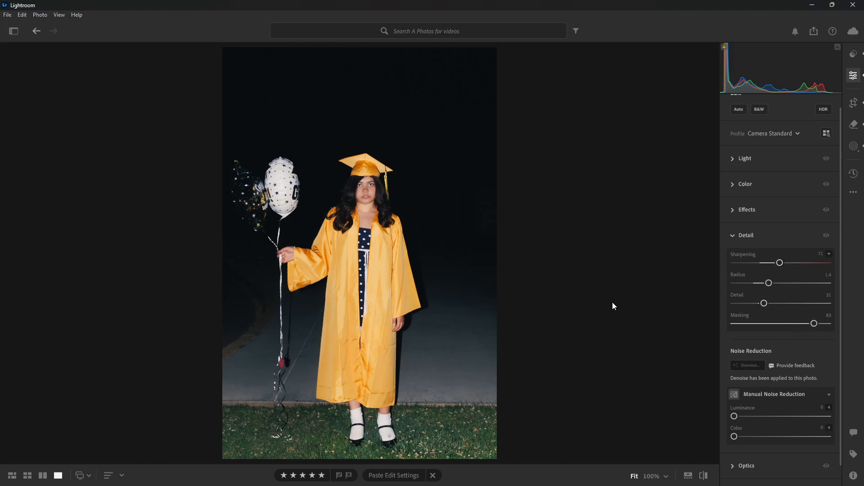
pyautogui.click(379, 194)
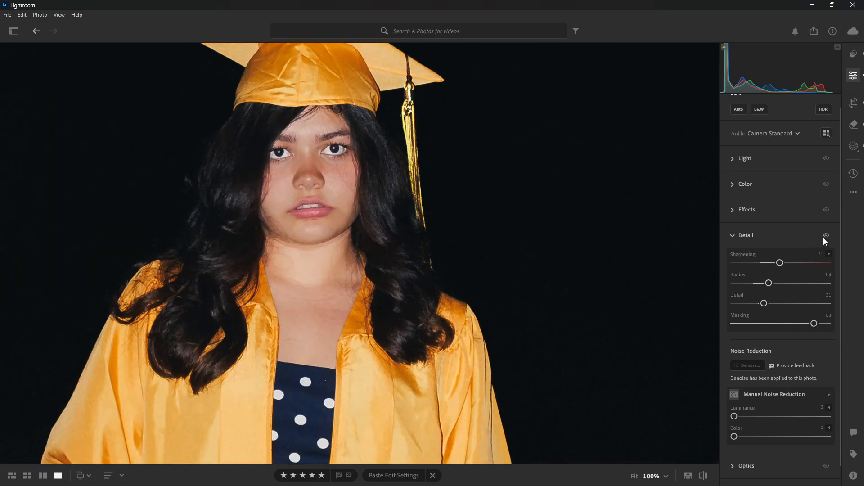
pyautogui.click(824, 239)
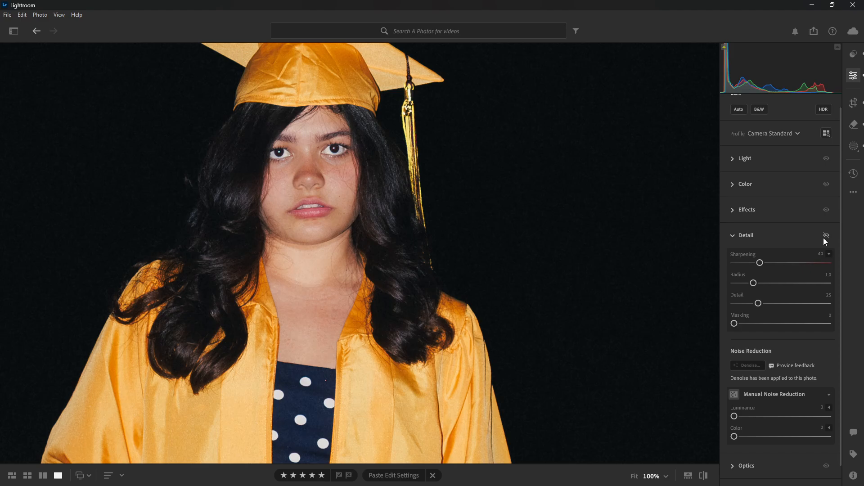
pyautogui.click(825, 237)
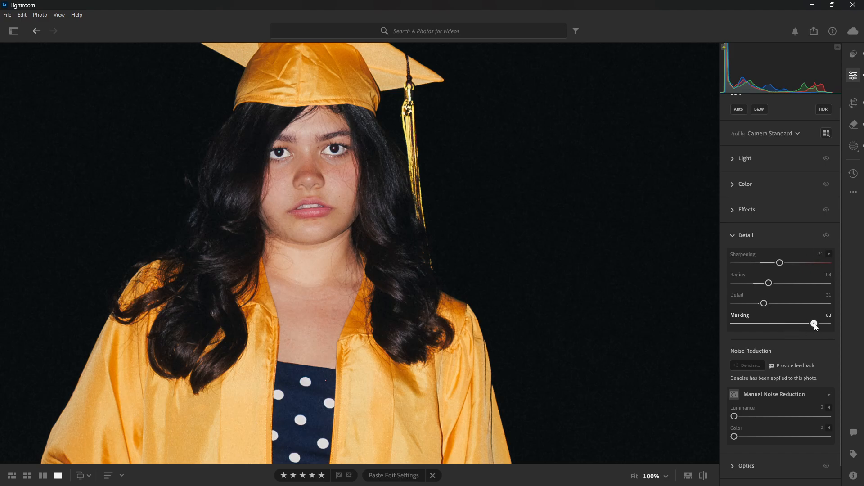
# - Visualize the sharpening mask on the face and the whole photo, keeping Masking at 83, and collapse the Detail settings
pyautogui.press('alt')
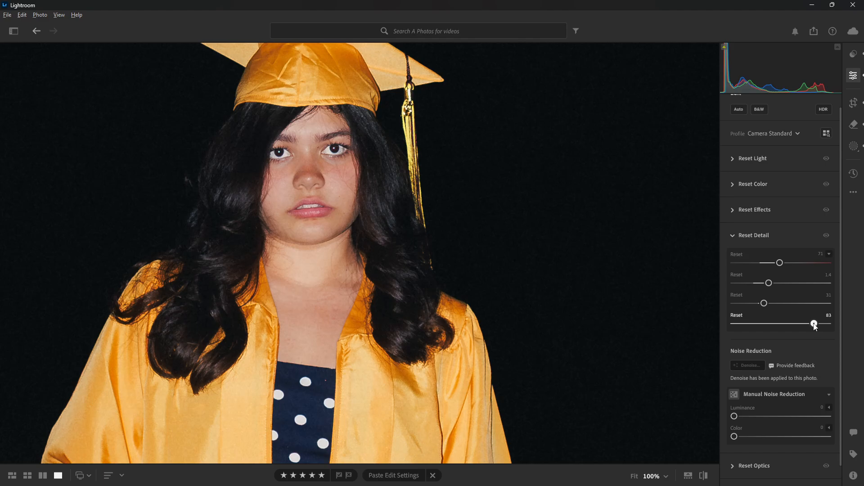
pyautogui.moveTo(814, 327); pyautogui.dragTo(812, 326)
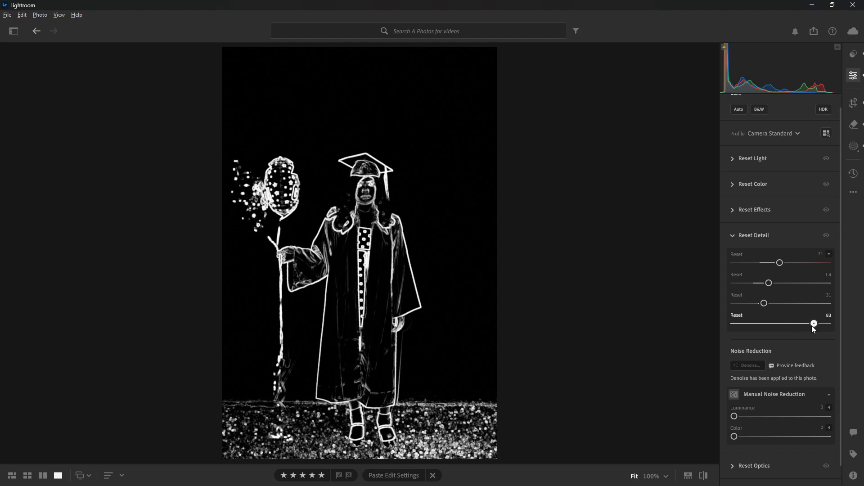
pyautogui.moveTo(813, 327); pyautogui.dragTo(813, 327)
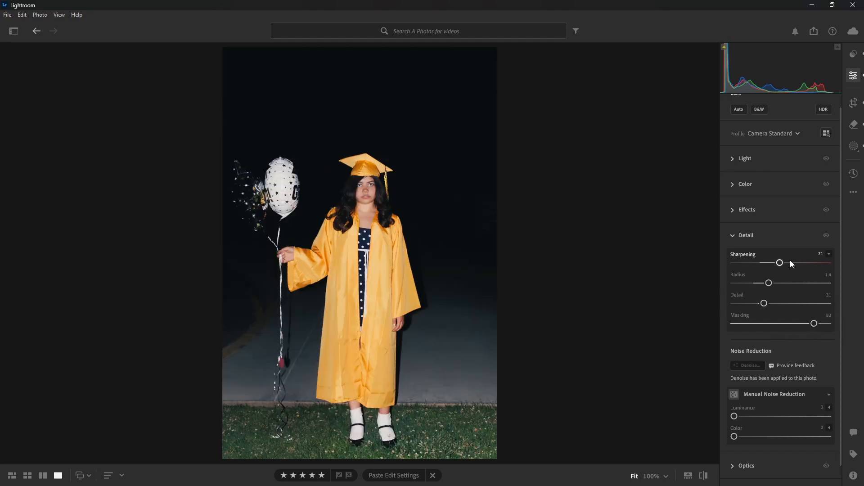
pyautogui.click(734, 235)
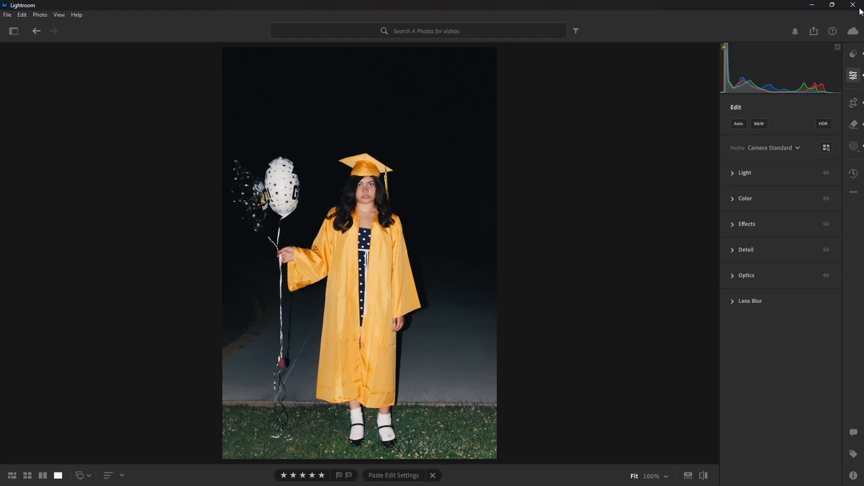
# - Inspect the Remove tool's retouched areas with the hover overlay shown, and compare them with the original photo
pyautogui.click(853, 125)
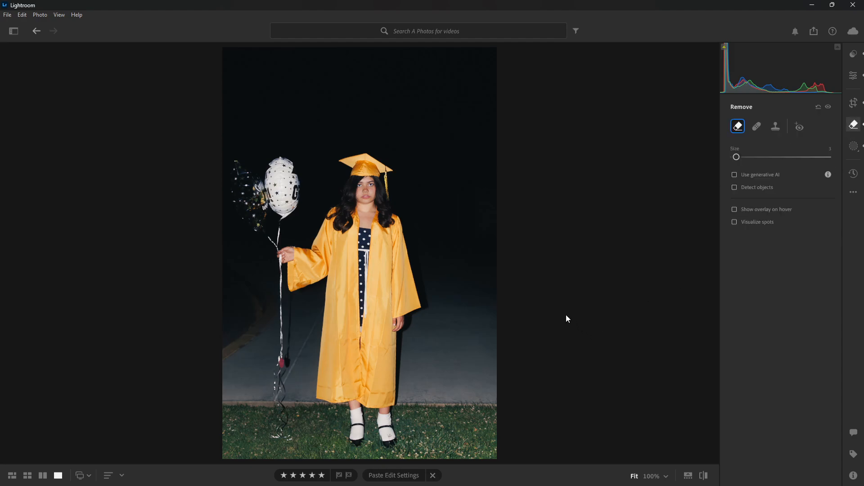
pyautogui.click(734, 209)
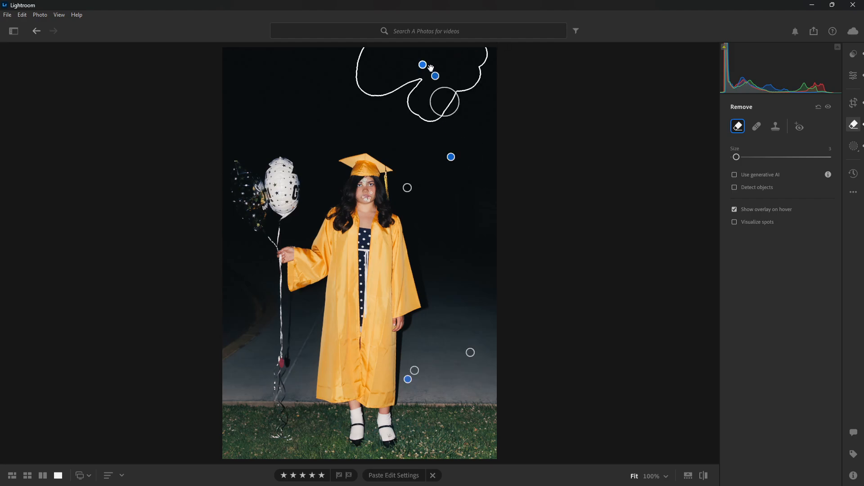
pyautogui.click(707, 480)
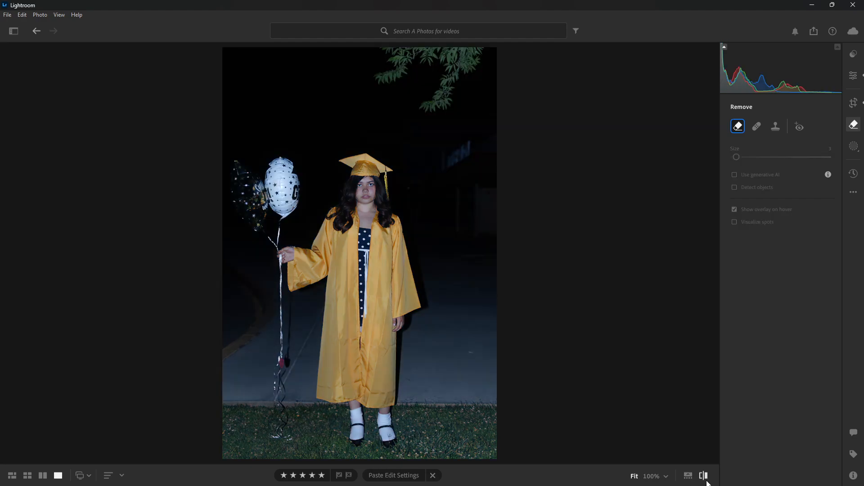
pyautogui.press('\\')
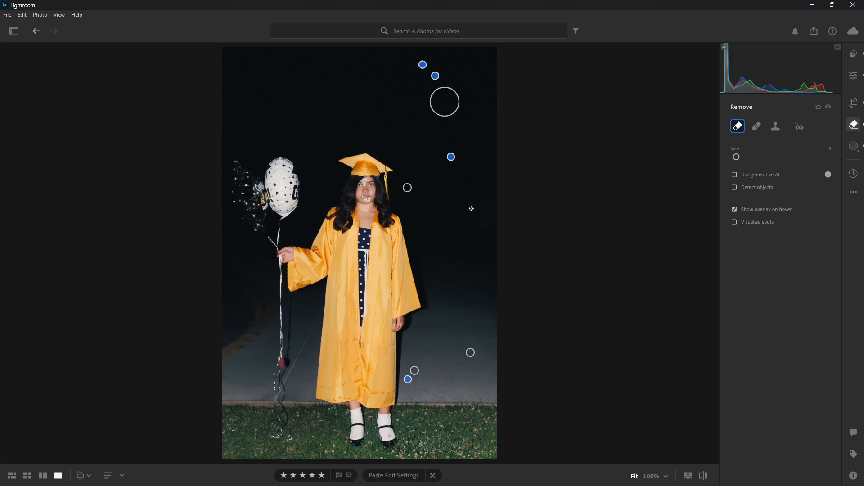
pyautogui.click(705, 475)
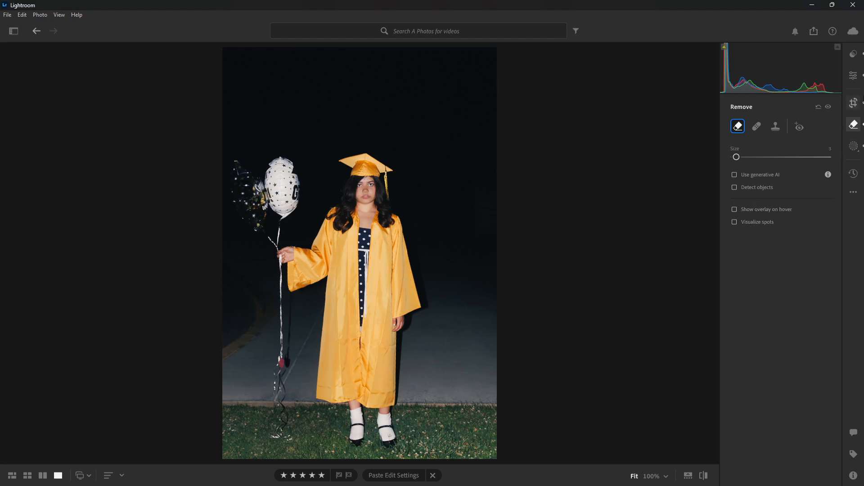
# - Review the Light settings of the linear gradient masks covering the dark background and the grass
pyautogui.click(852, 147)
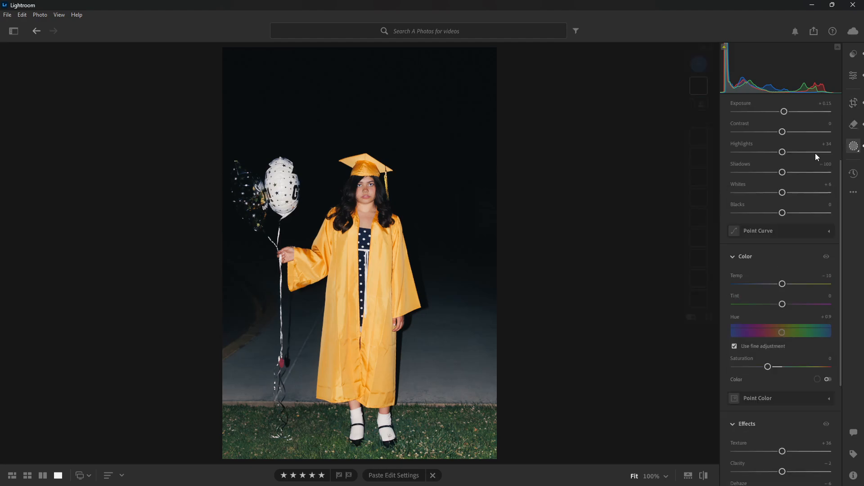
pyautogui.moveTo(705, 293)
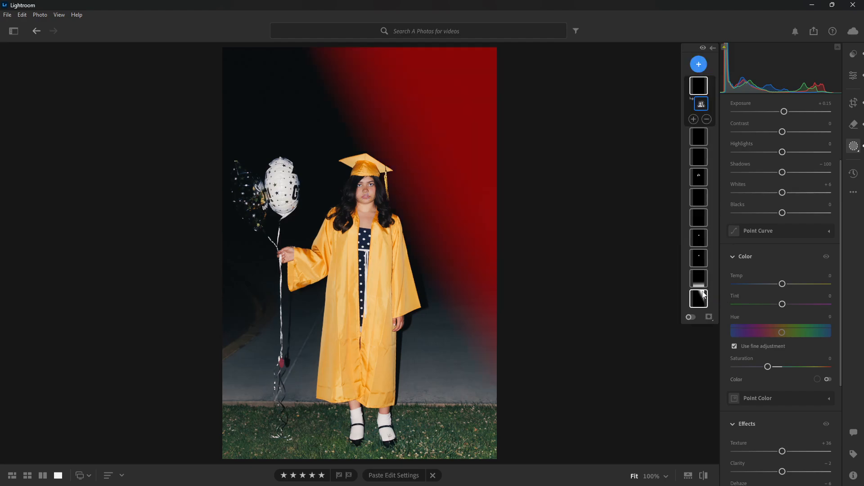
pyautogui.click(703, 300)
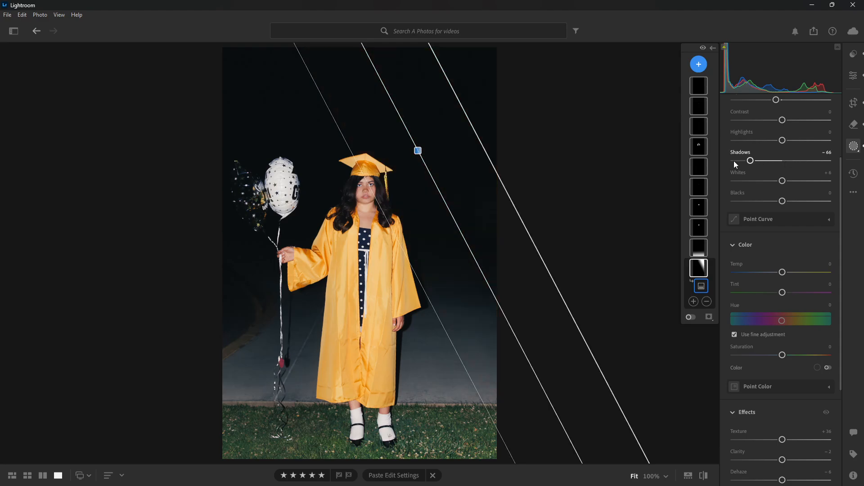
pyautogui.scroll(2, 827, 191)
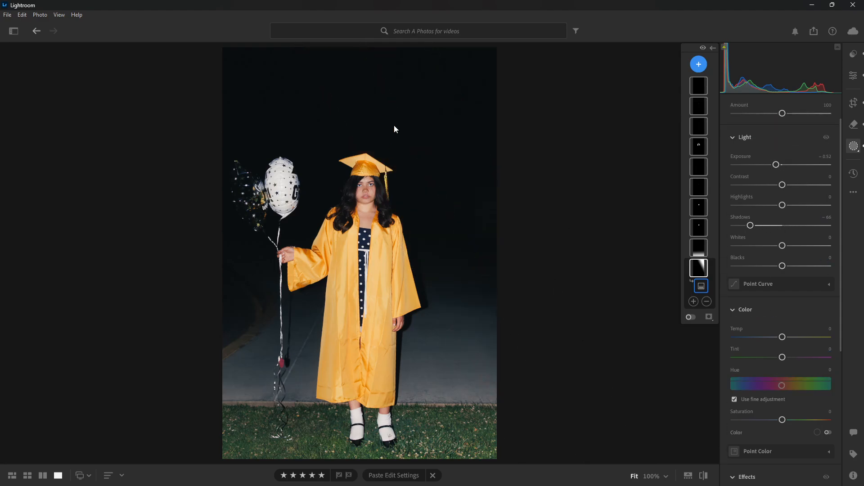
pyautogui.click(699, 248)
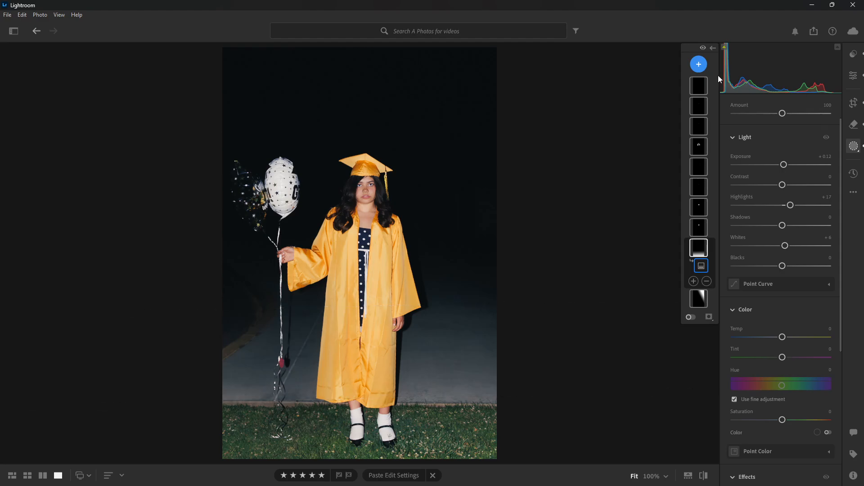
pyautogui.click(854, 145)
# - Examine the Premium Adaptive: Portrait presets and the subject's face at 100%, and close the presets
pyautogui.click(850, 54)
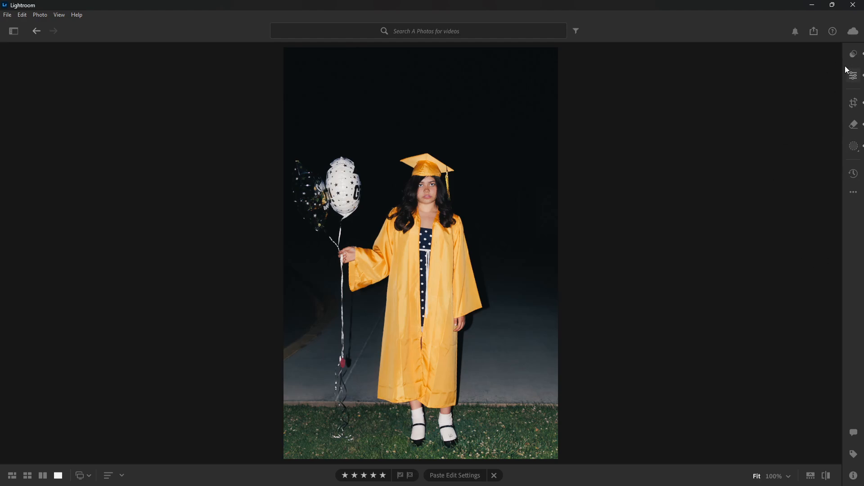
pyautogui.click(857, 57)
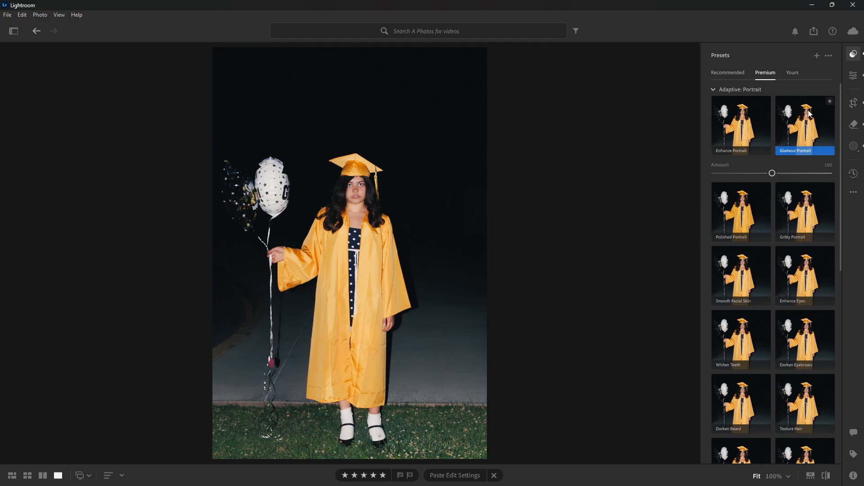
pyautogui.click(407, 185)
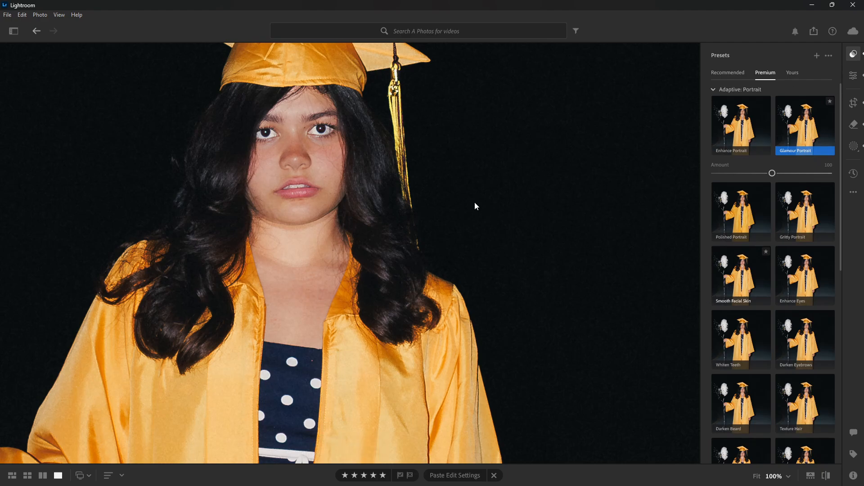
pyautogui.click(853, 53)
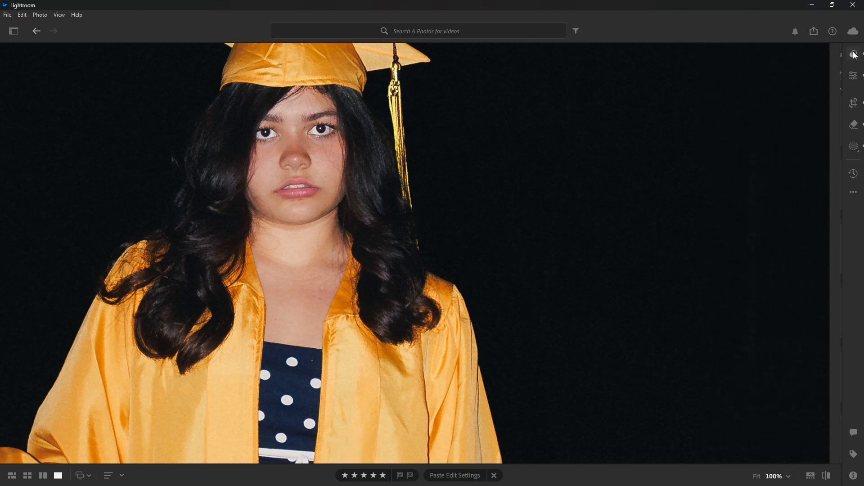
# - Return to the fitted view, zoom to 100% on the subject's face, and show the original version
pyautogui.click(682, 157)
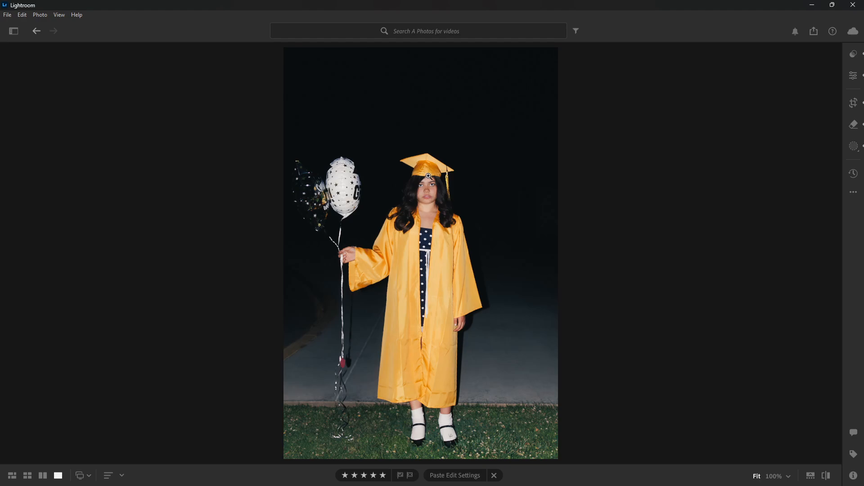
pyautogui.click(451, 188)
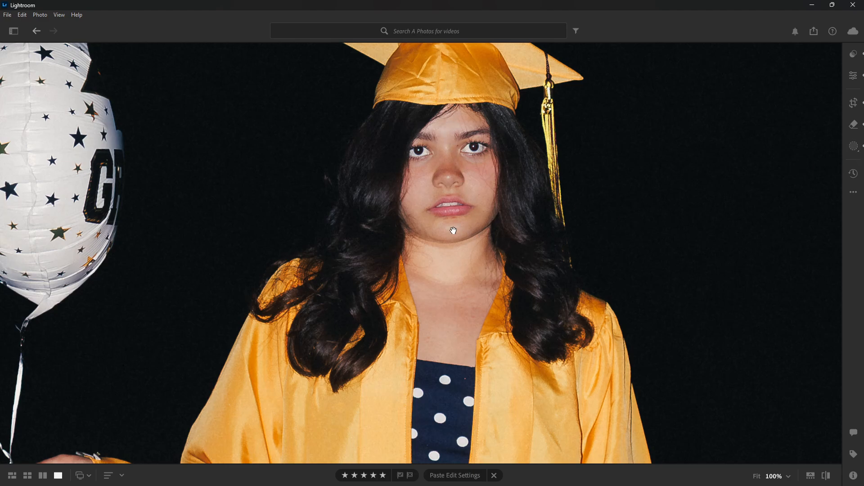
pyautogui.click(826, 476)
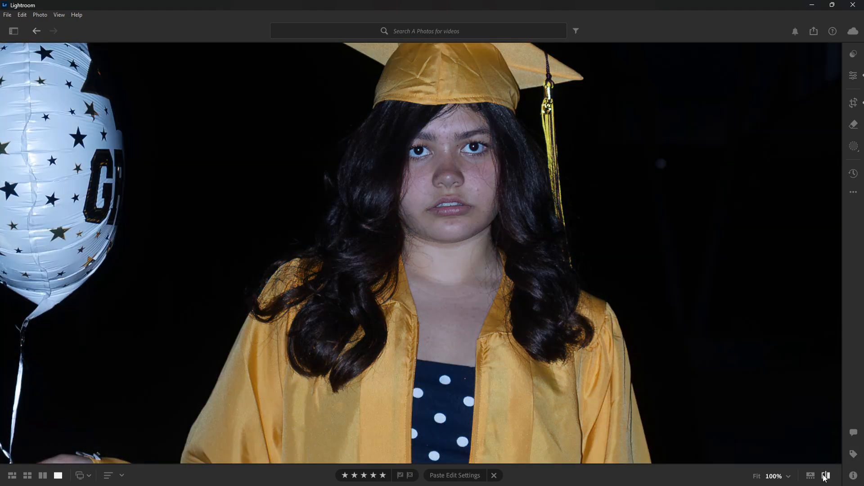
# - Switch back to the edited version, fit the whole photo in view, and briefly check its list of masks
pyautogui.click(825, 475)
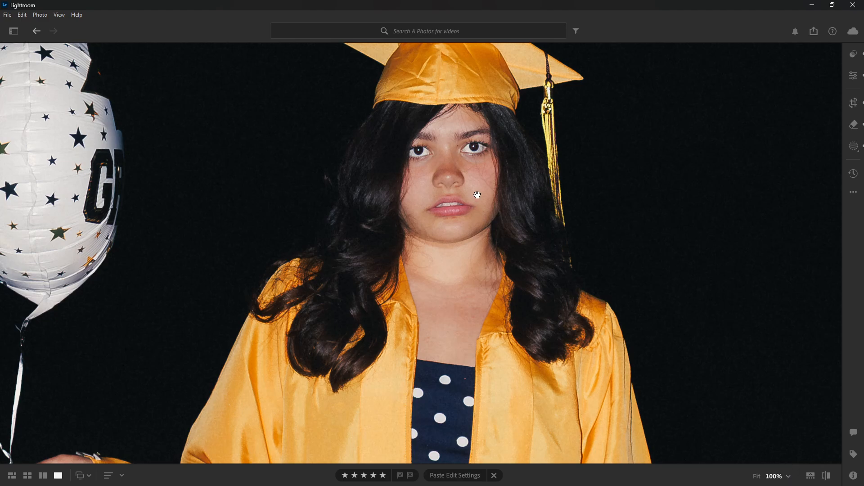
pyautogui.click(644, 251)
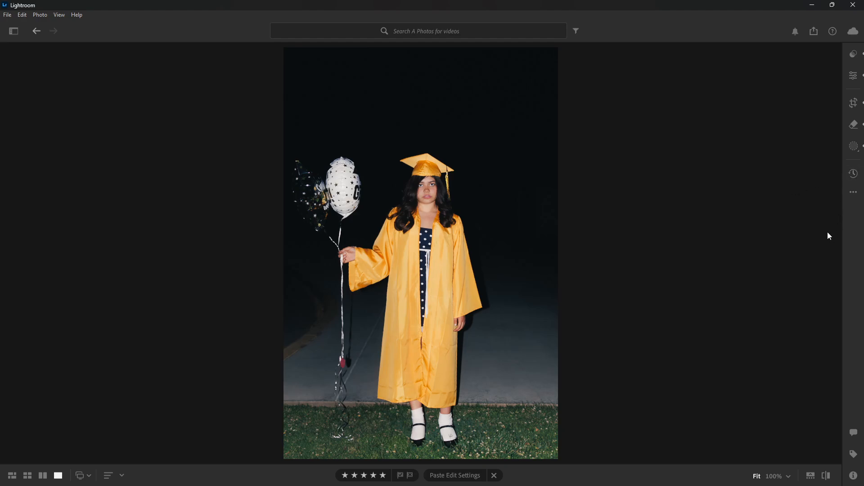
pyautogui.click(853, 154)
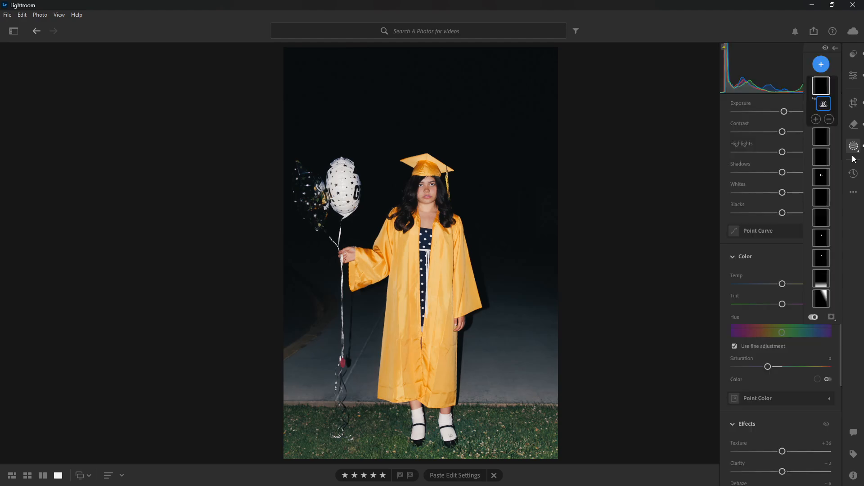
pyautogui.click(853, 154)
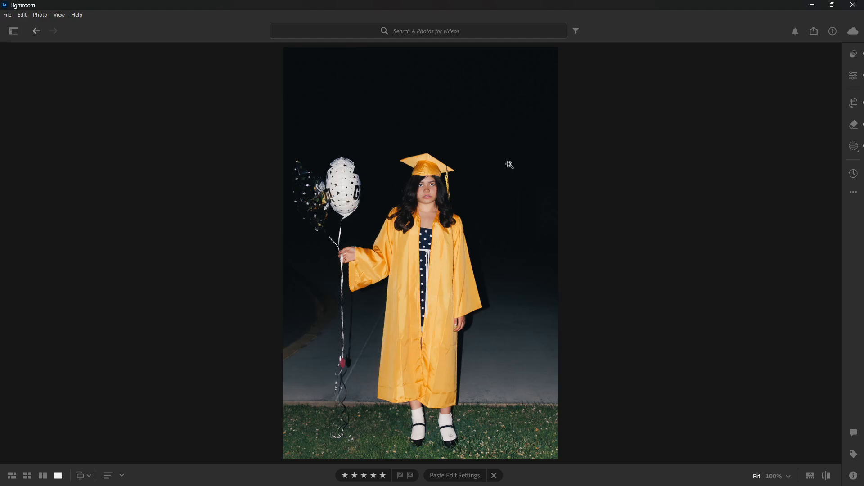
# - Switch to the full-length photo of the graduate smiling on the pavement and zoom to 100% on the gown and dress
pyautogui.click(810, 475)
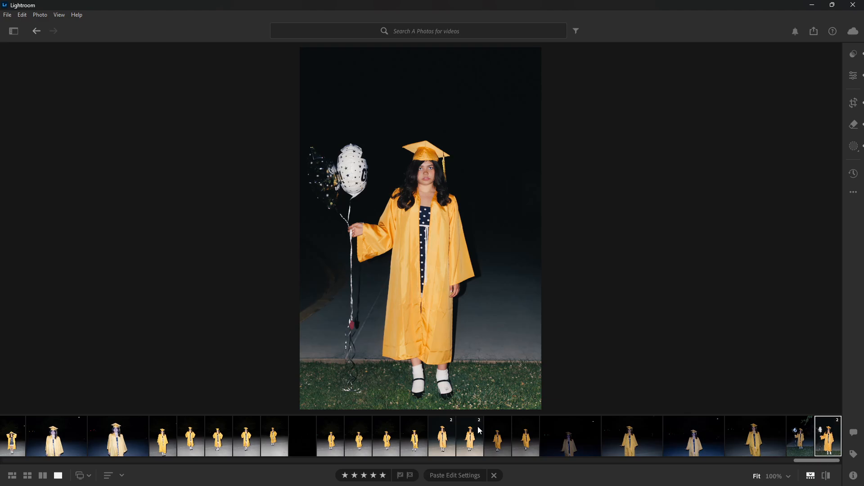
pyautogui.click(470, 450)
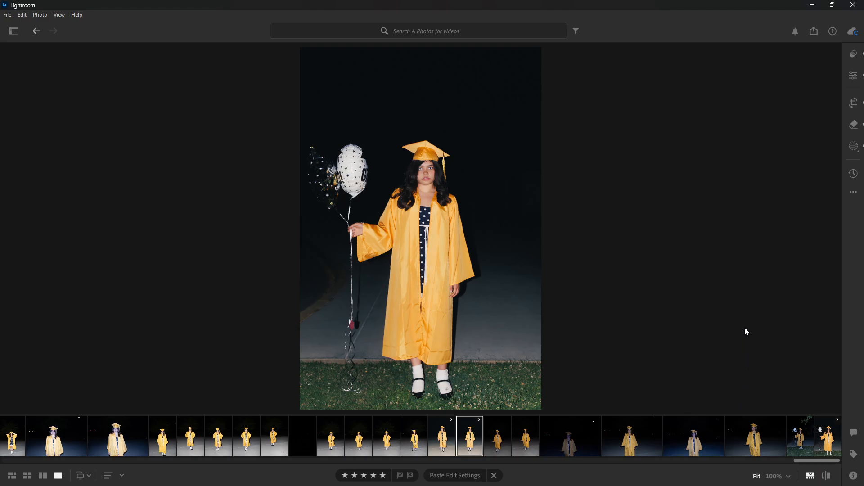
pyautogui.click(810, 476)
pyautogui.click(441, 191)
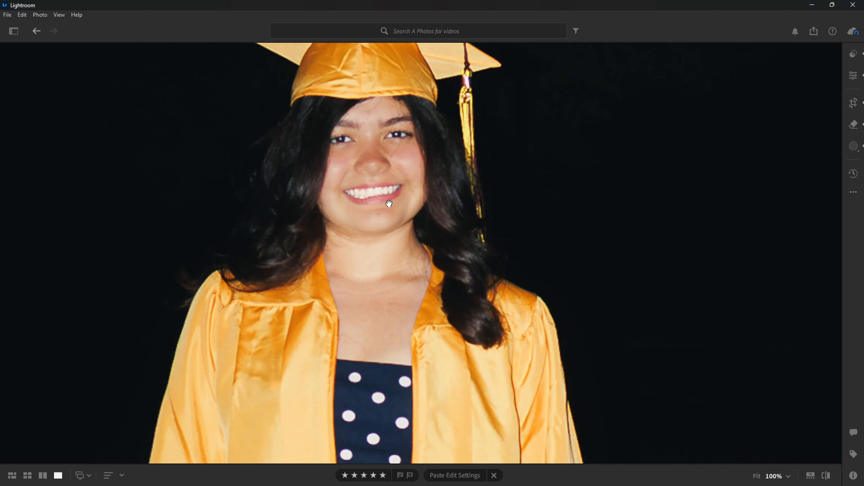
pyautogui.moveTo(431, 234); pyautogui.dragTo(437, 193)
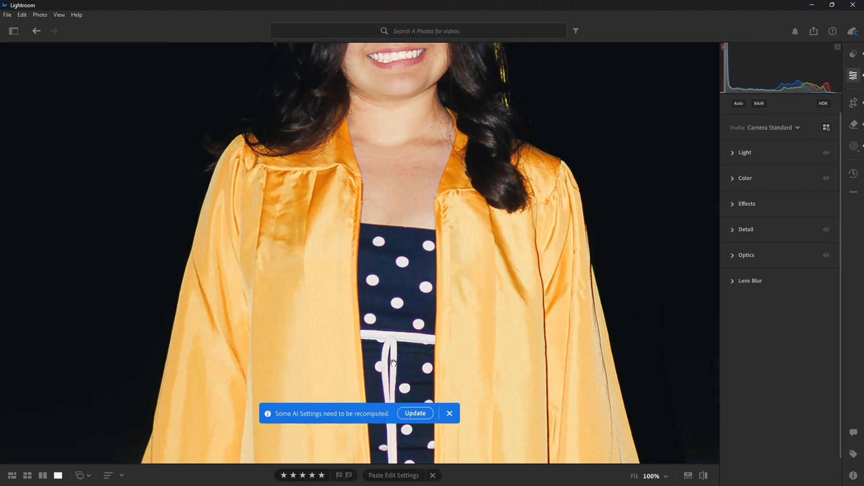
# - Apply purple Defringe in Optics with amount 3, sampling the fringe on the dress's white tie for a purple hue of 22–62
pyautogui.click(743, 255)
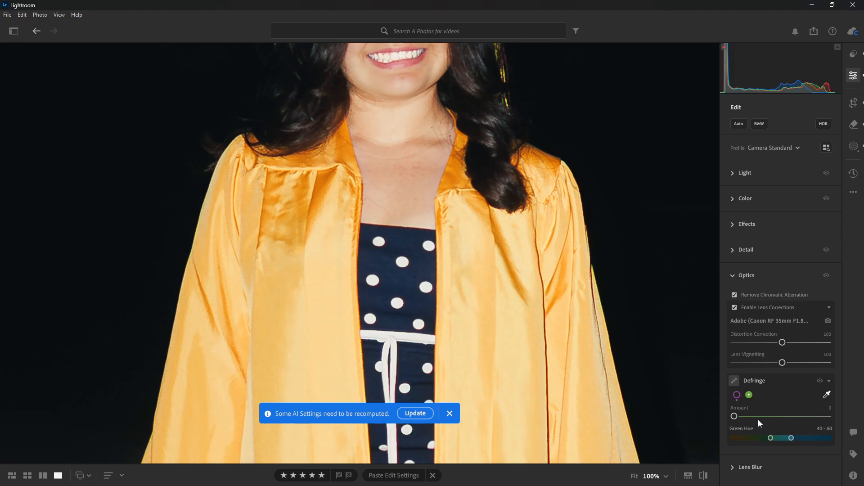
pyautogui.click(737, 395)
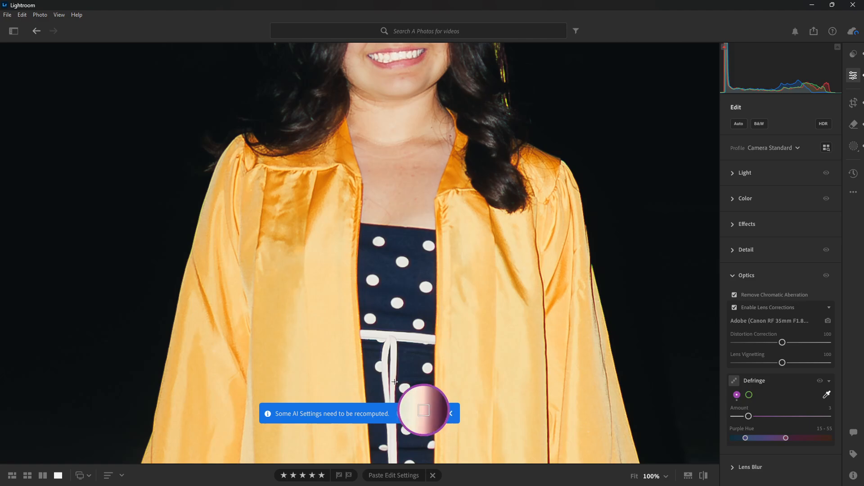
pyautogui.click(395, 381)
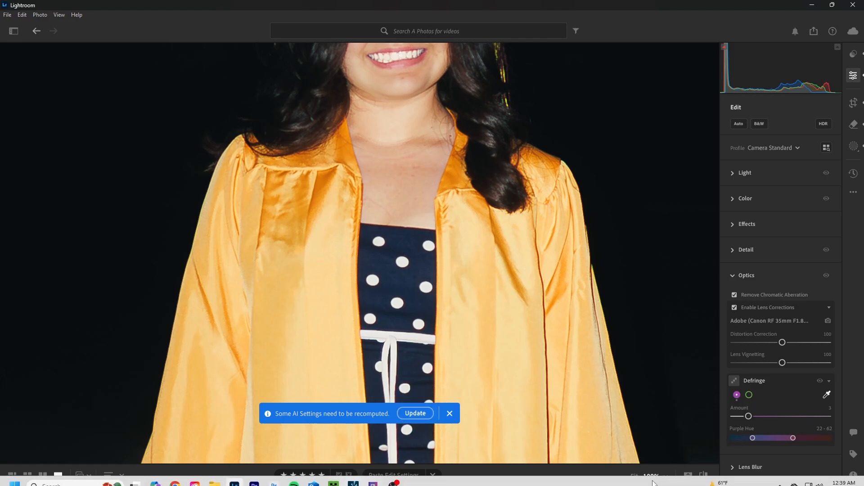
# - Examine the dress at 300%, undoing and redoing the Defringe sample to compare the purple edges
pyautogui.click(666, 473)
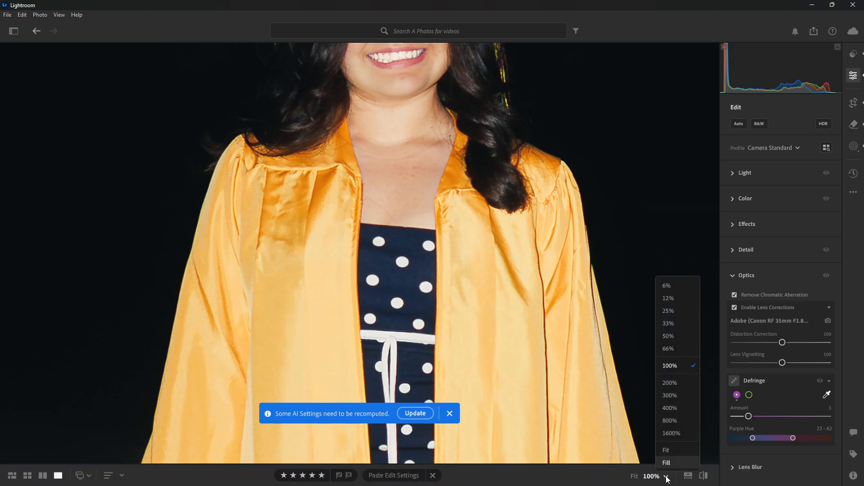
pyautogui.click(684, 399)
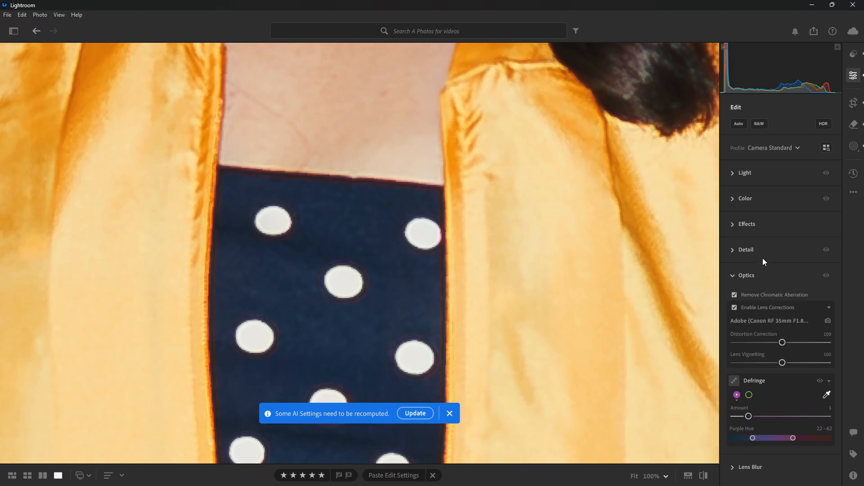
pyautogui.hotkey('ctrl', 'z')
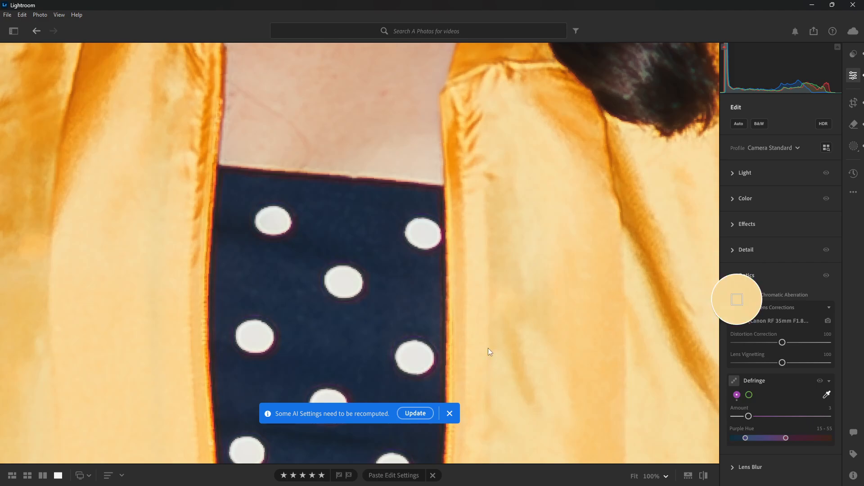
pyautogui.press('ctrl')
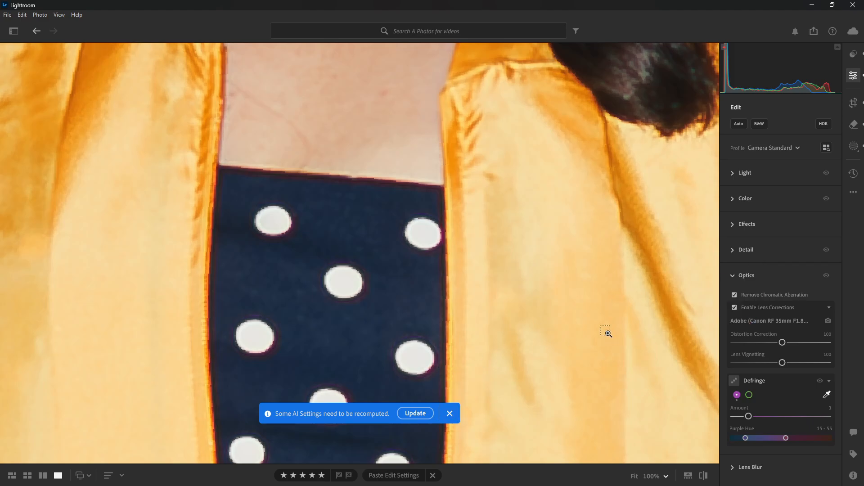
pyautogui.hotkey('ctrl', 'shift', 'z')
pyautogui.click(744, 276)
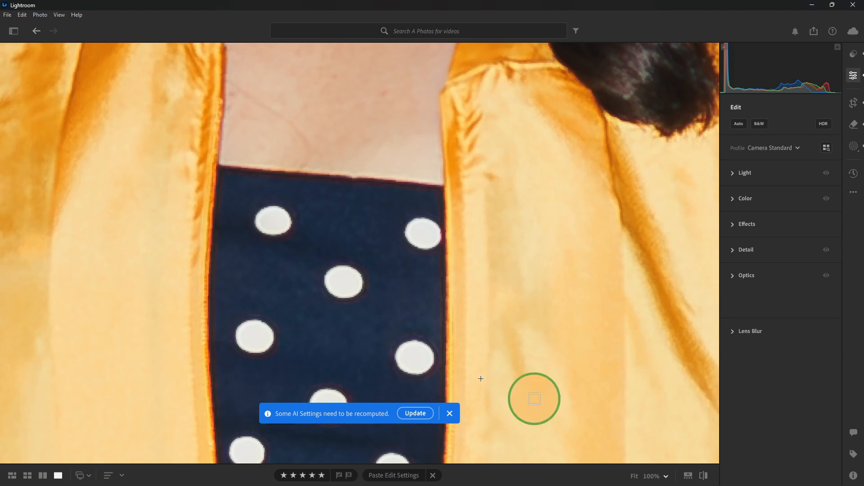
pyautogui.click(744, 276)
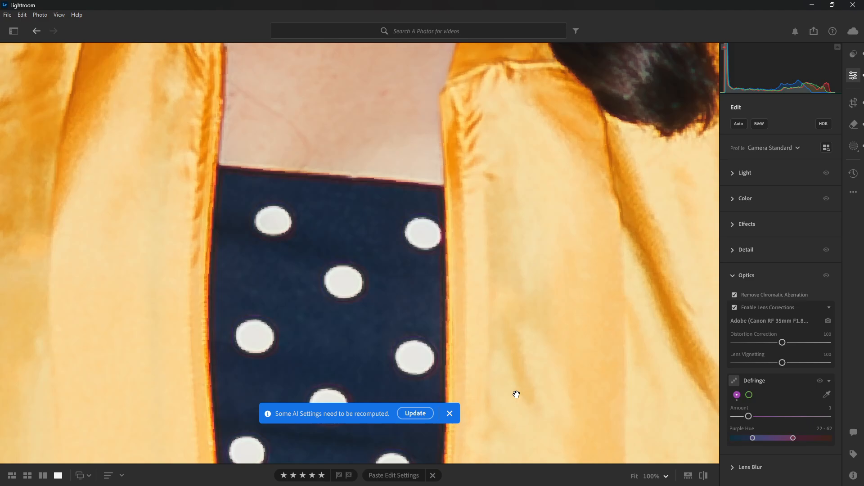
# - Compare the dress's white tie with the Optics adjustments turned off and on, leaving them on
pyautogui.scroll(-8, 498, 147)
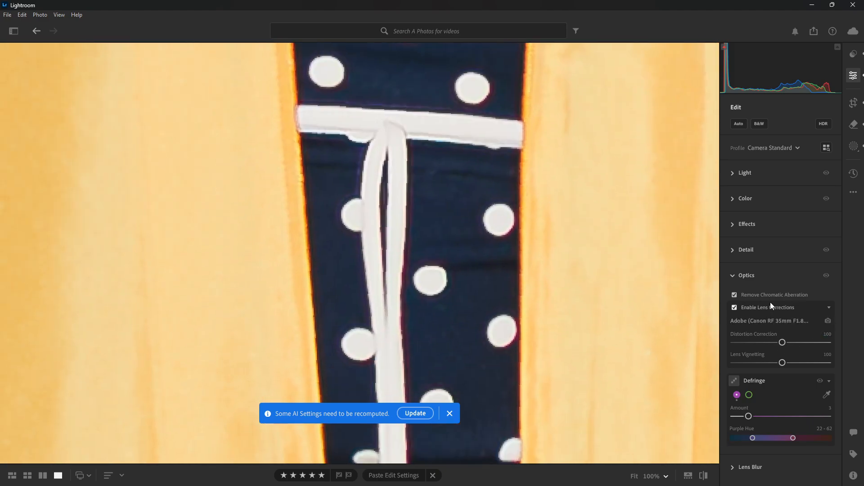
pyautogui.click(827, 277)
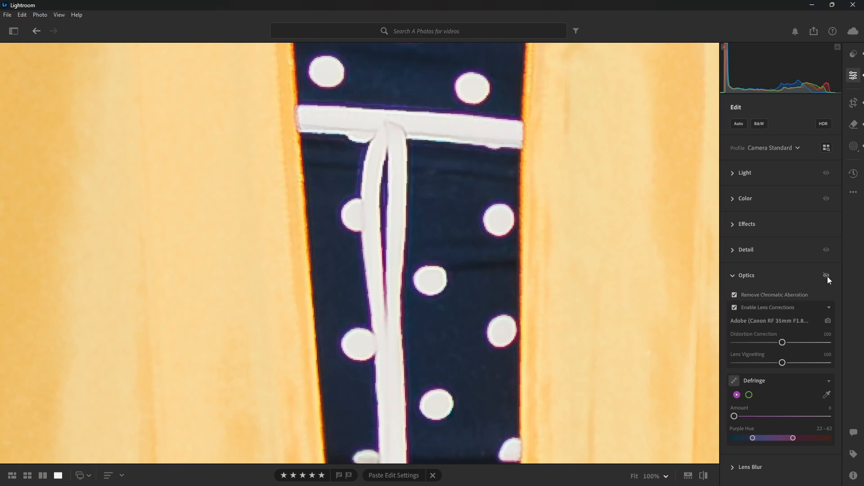
pyautogui.hotkey('ctrl', 'z')
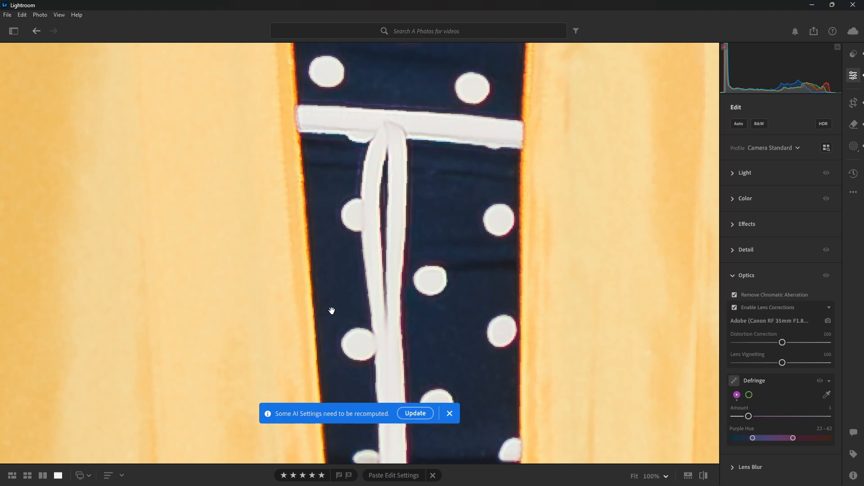
pyautogui.click(830, 275)
pyautogui.click(831, 276)
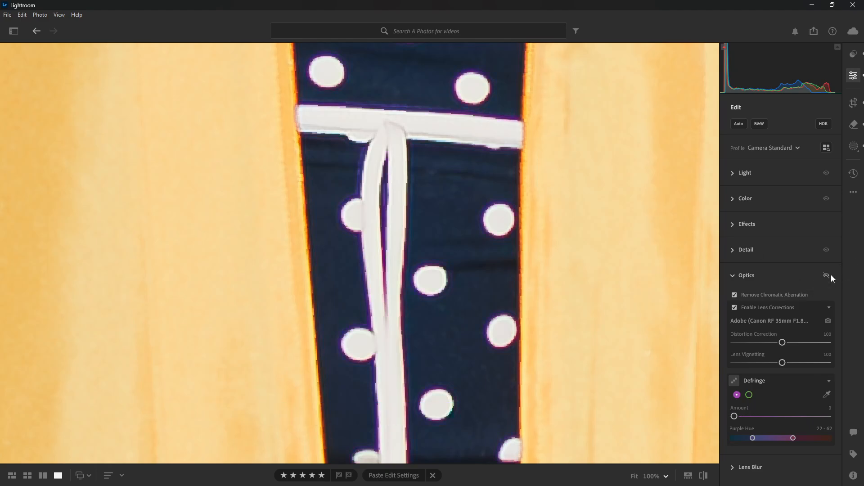
pyautogui.click(830, 275)
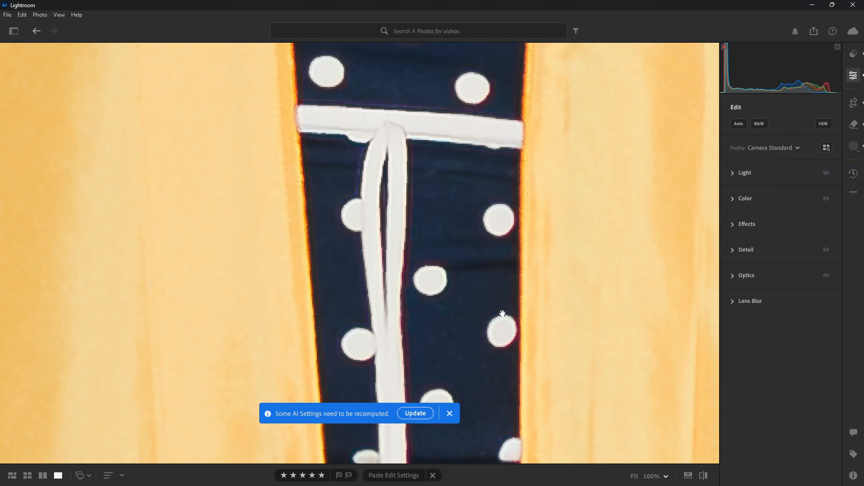
# - Review the Detail sharpening and noise reduction settings, and inspect the face at 300% and 100% before returning to the fitted view
pyautogui.click(452, 340)
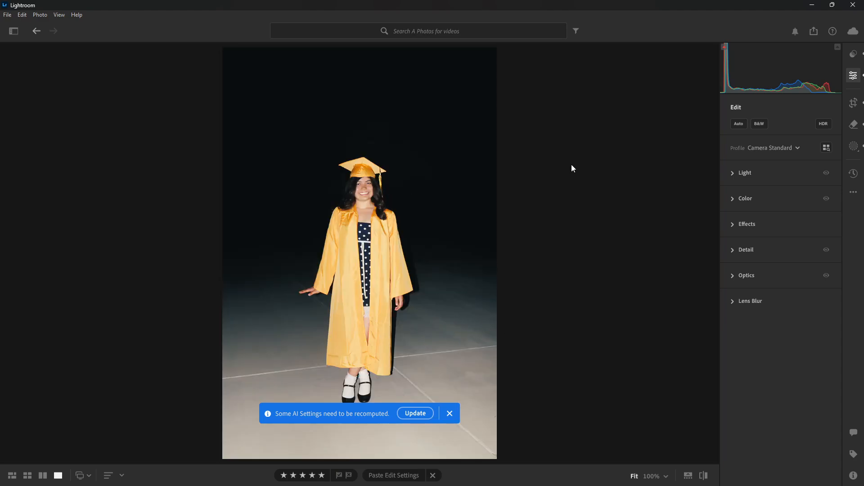
pyautogui.click(734, 227)
pyautogui.click(733, 224)
pyautogui.click(730, 250)
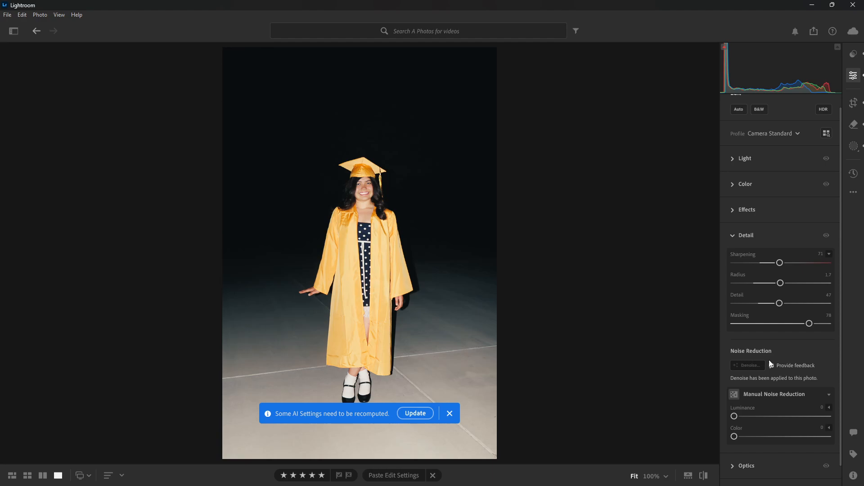
pyautogui.click(370, 188)
pyautogui.moveTo(413, 279); pyautogui.dragTo(455, 303)
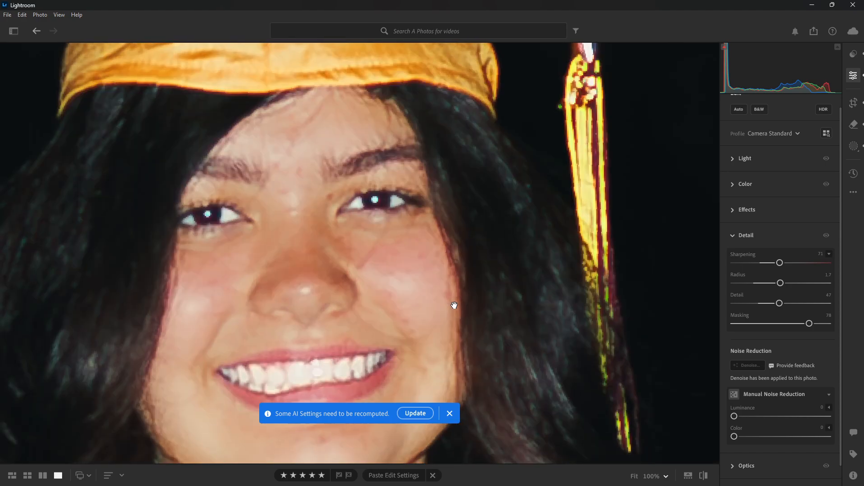
pyautogui.click(655, 477)
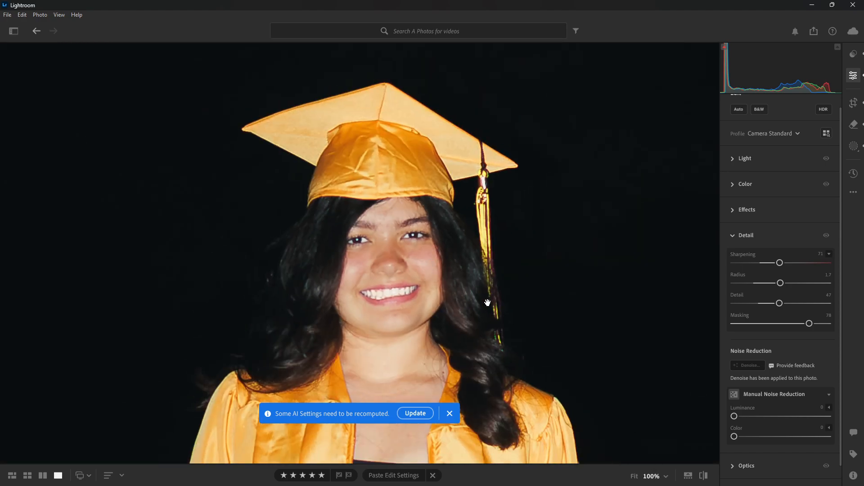
pyautogui.click(507, 302)
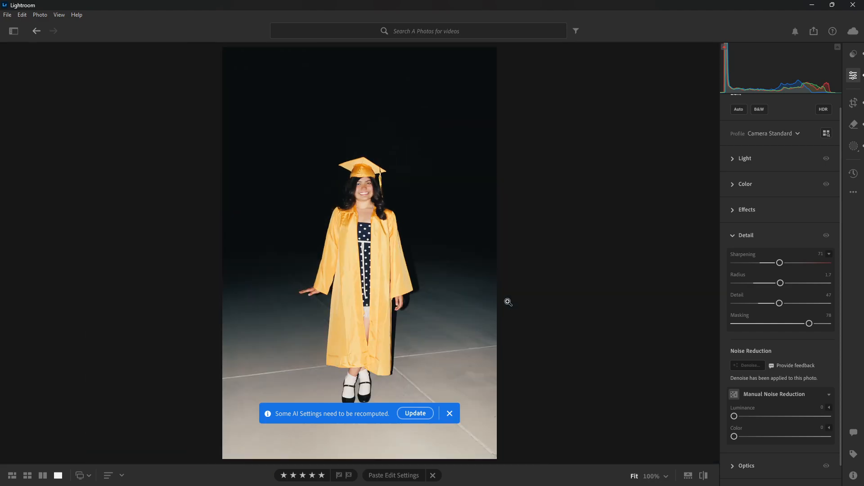
# - Try to recompute the photo's AI settings, stop the update, and dismiss the batch update notice
pyautogui.click(412, 414)
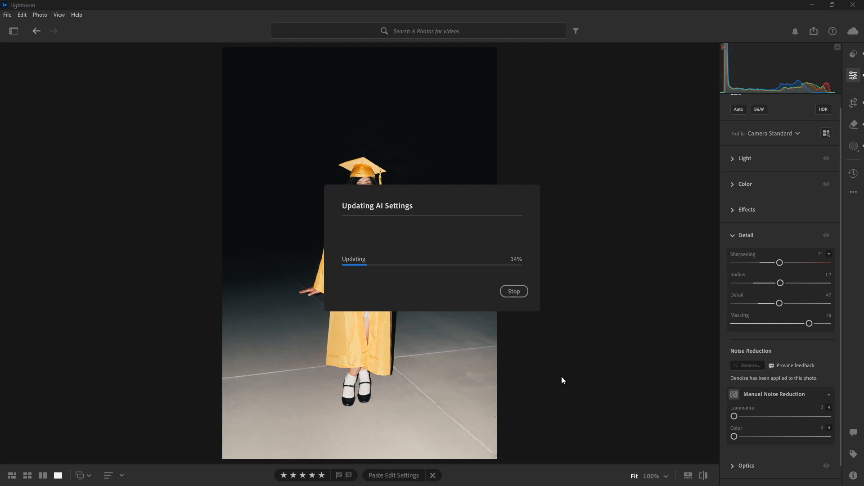
pyautogui.click(518, 291)
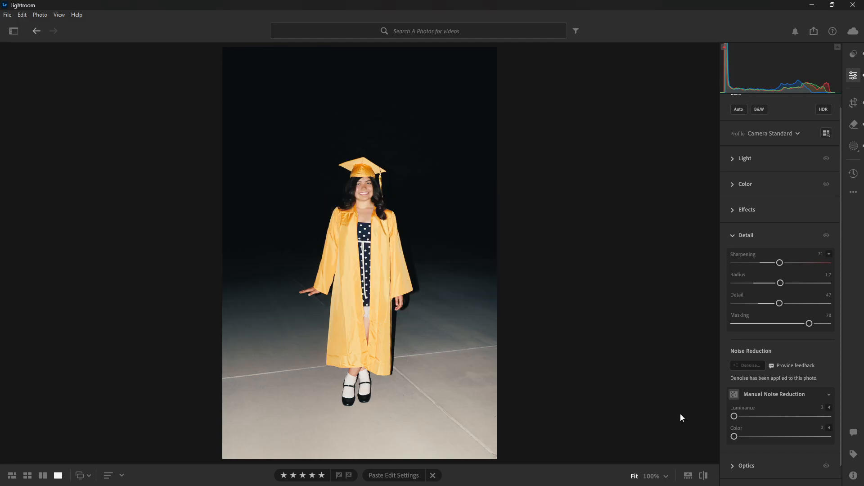
pyautogui.click(689, 475)
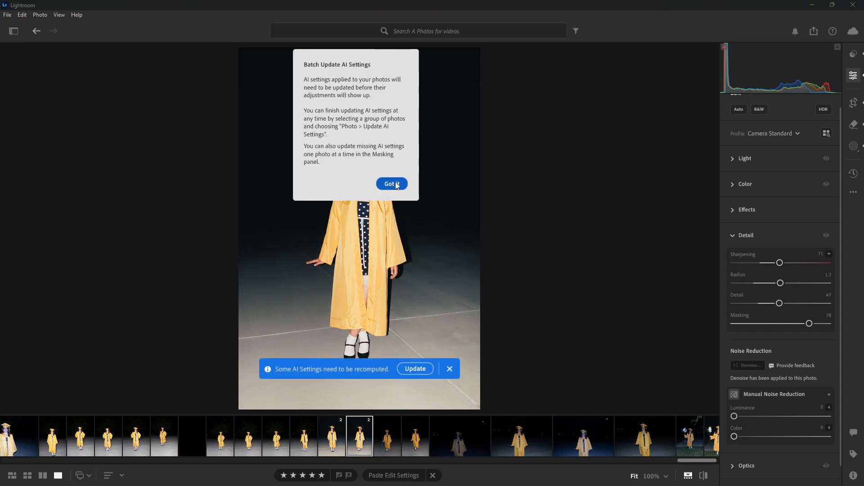
pyautogui.click(391, 183)
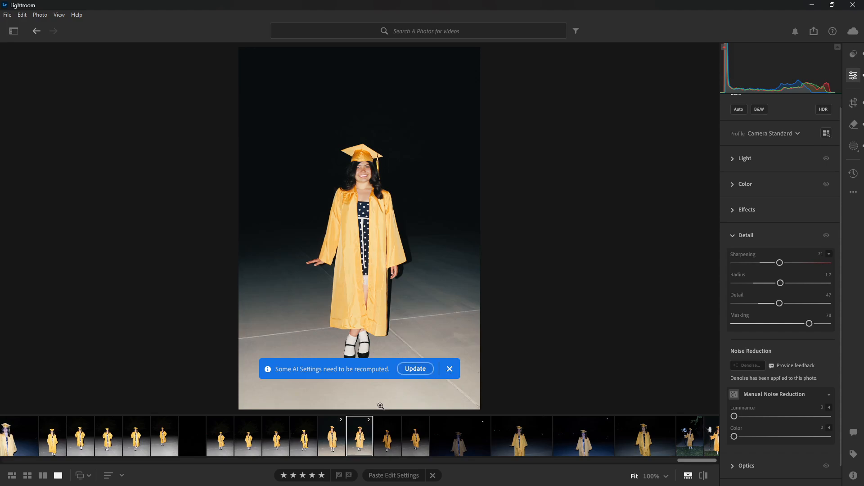
# - Open the neighbouring pavement photo with the unsmiling expression, inspect the face at 100%, and return to the fitted view
pyautogui.click(338, 443)
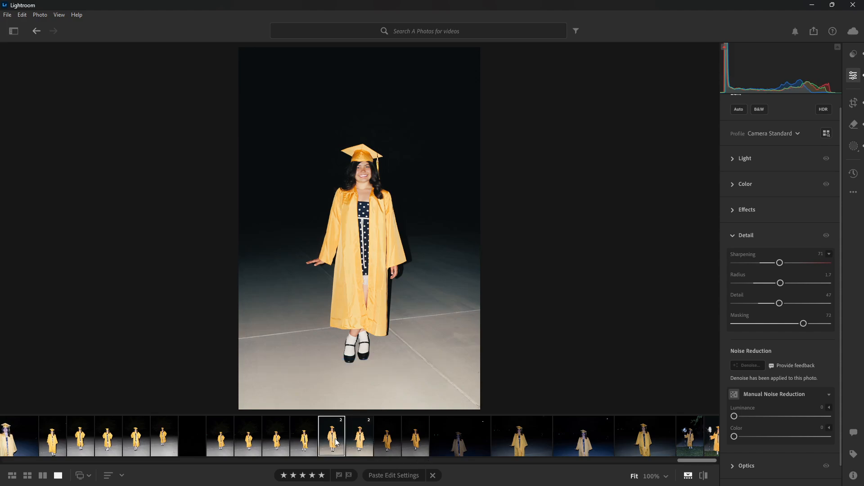
pyautogui.click(689, 476)
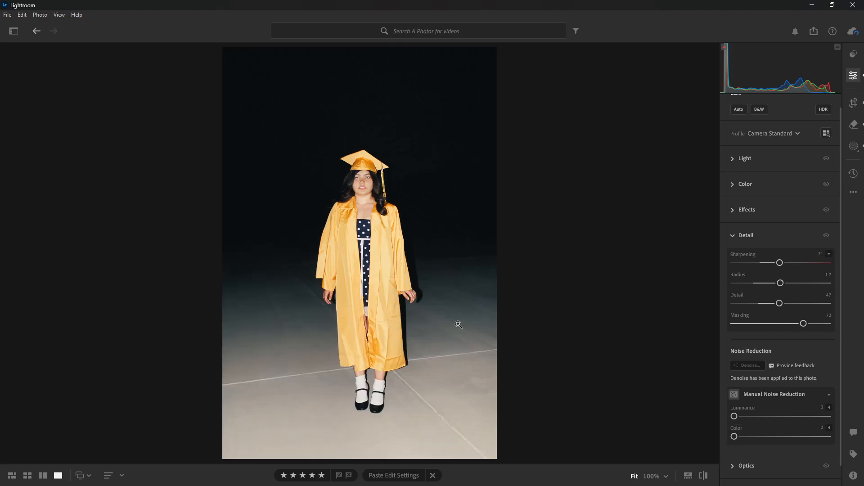
pyautogui.click(366, 188)
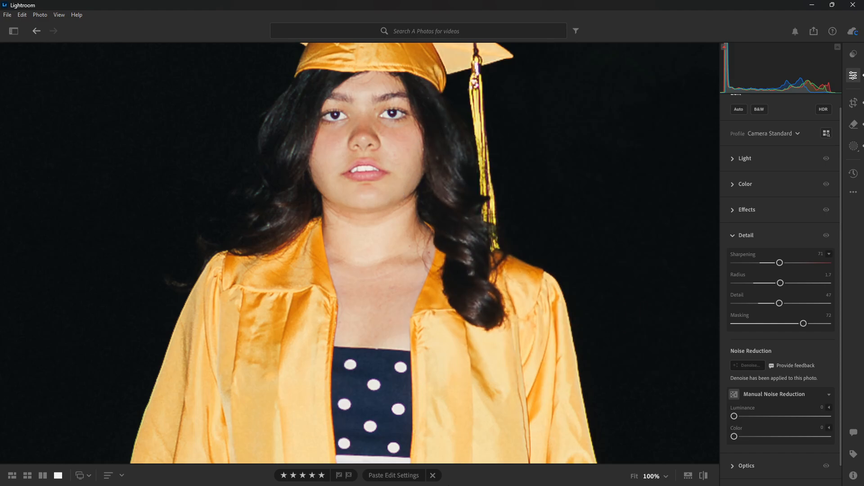
pyautogui.click(556, 337)
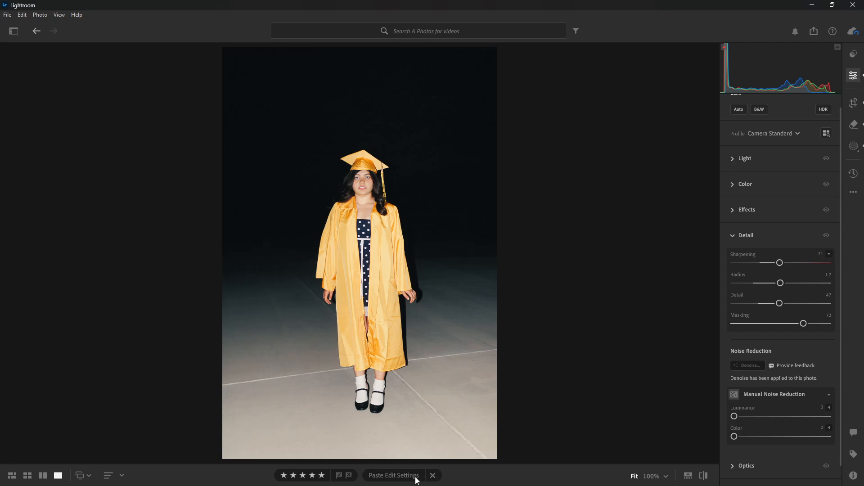
# - Show the filmstrip, open the smiling pavement photo, and clear the copied edit settings without copying new ones
pyautogui.click(688, 476)
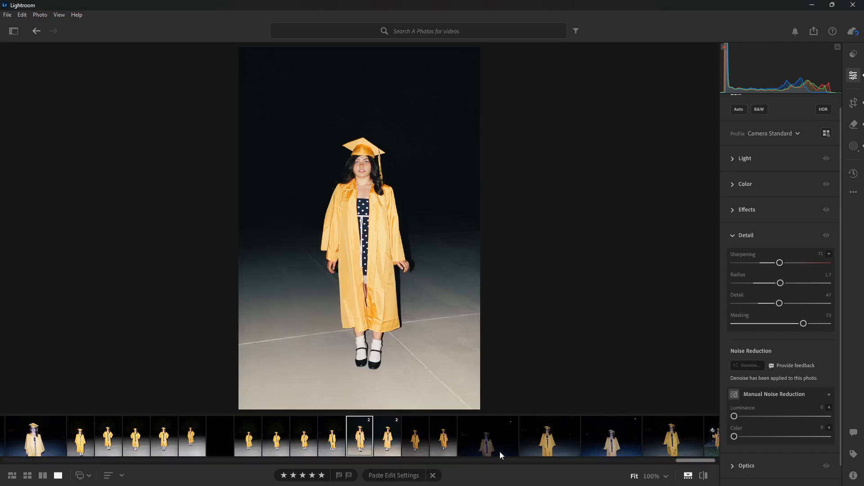
pyautogui.click(389, 438)
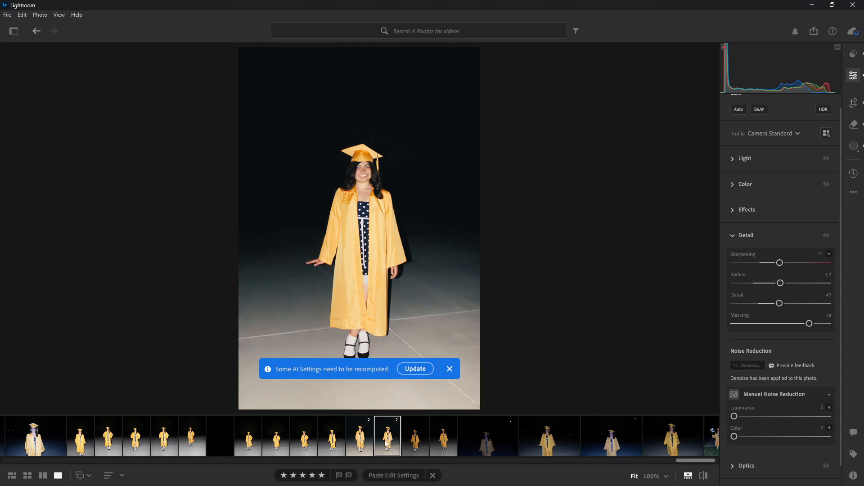
pyautogui.click(432, 476)
pyautogui.click(433, 475)
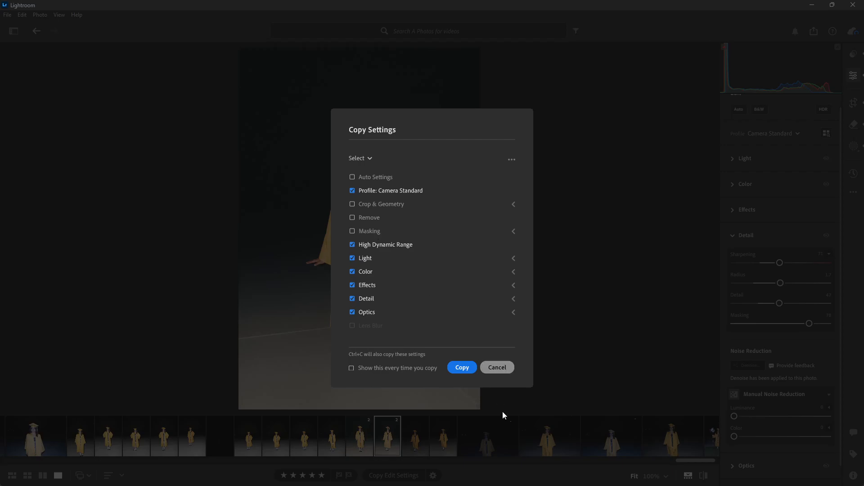
pyautogui.click(495, 372)
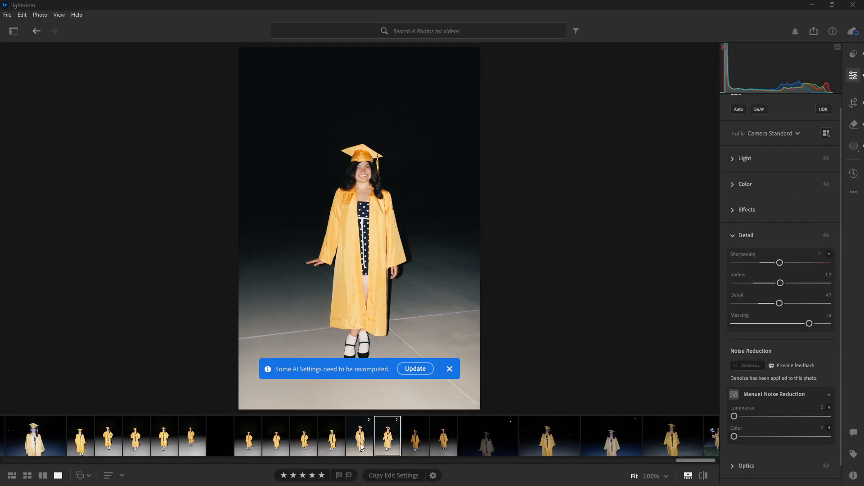
# - Return to the unsmiling pavement photo and review the Light and Color settings of its existing linear gradient mask
pyautogui.press('Left')
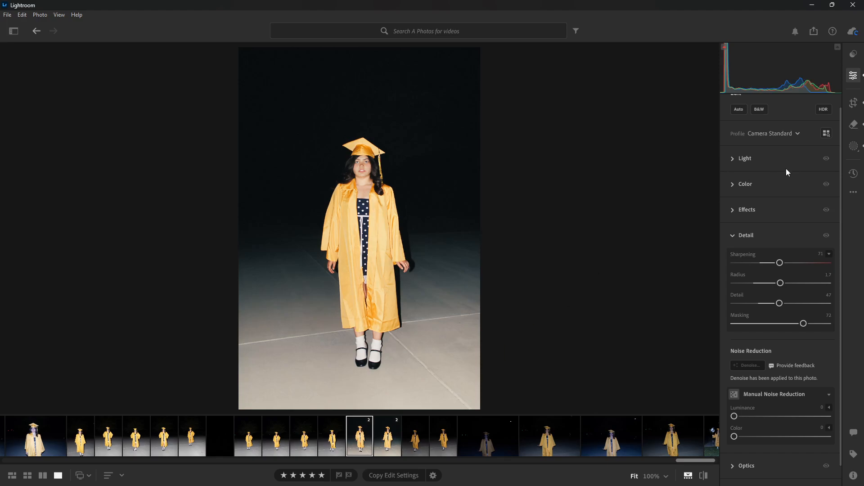
pyautogui.click(732, 232)
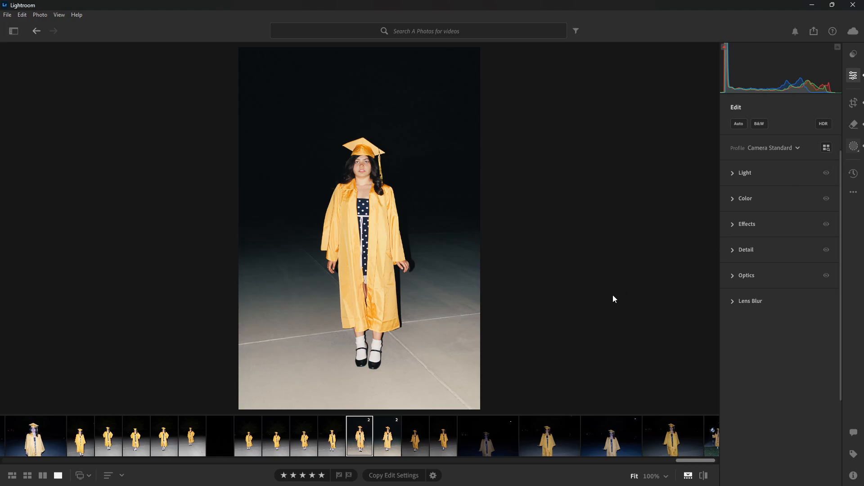
pyautogui.press('m')
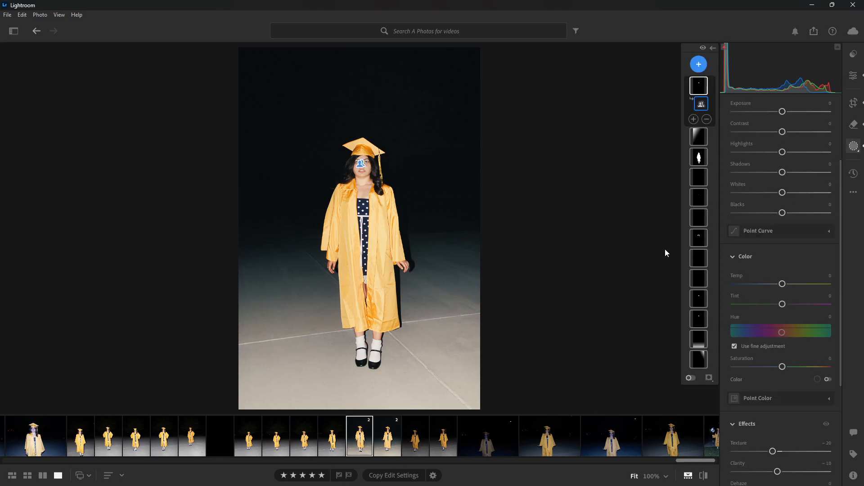
pyautogui.click(693, 135)
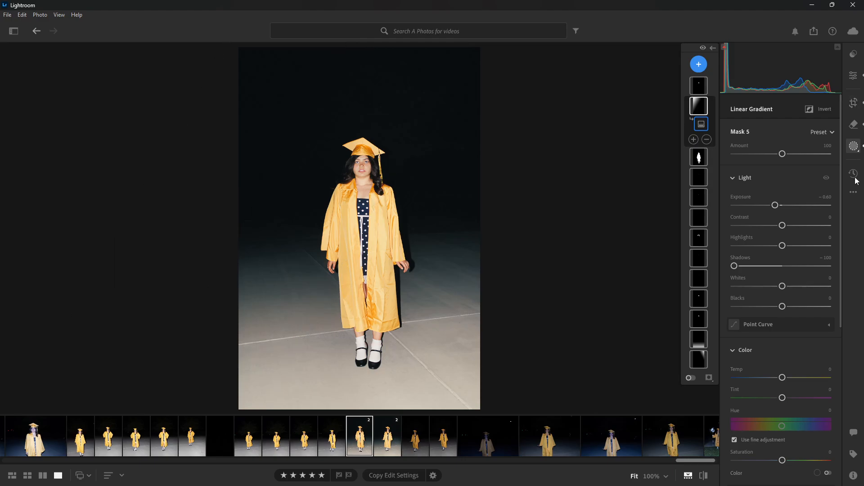
pyautogui.scroll(-3, 791, 161)
pyautogui.press('m')
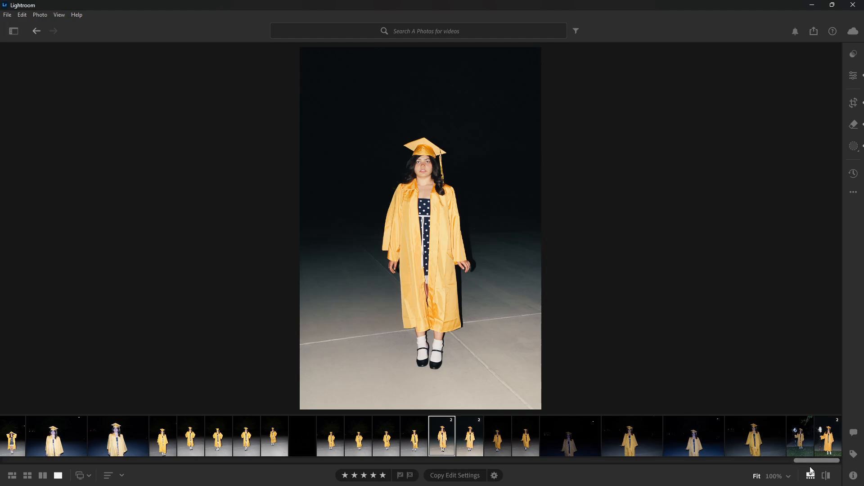
# - Compare the edited unsmiling pavement photo with its original, ending on the edited version
pyautogui.press('\\')
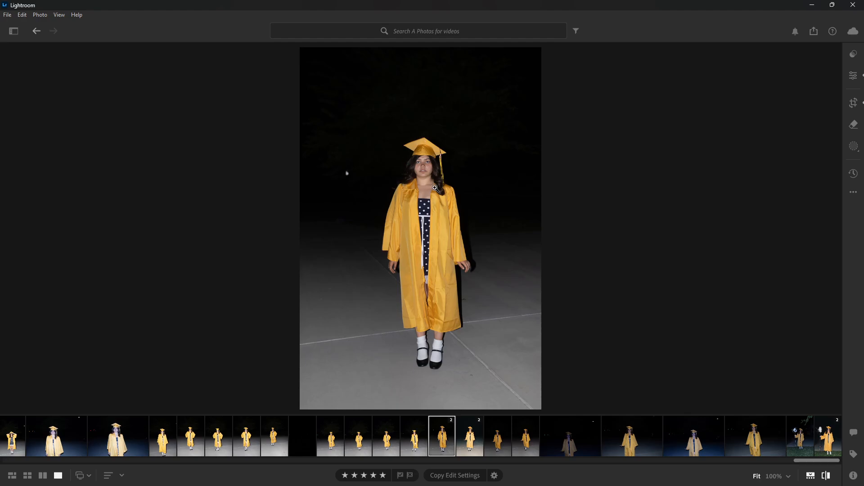
pyautogui.click(827, 478)
pyautogui.click(827, 477)
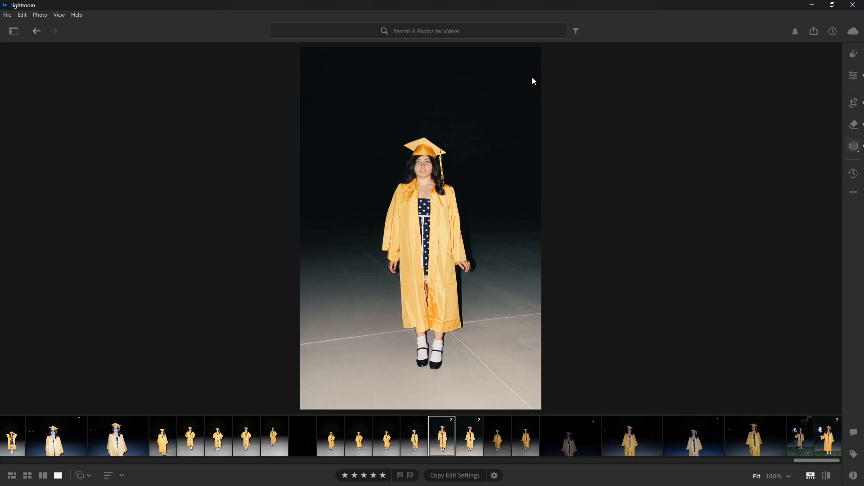
# - Add a linear gradient mask that fades from the photo's upper edge down to the graduate's shoulders
pyautogui.click(848, 150)
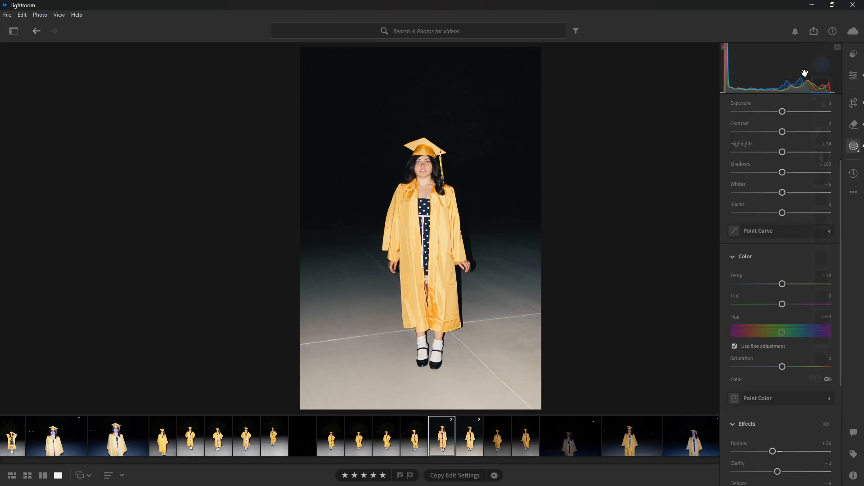
pyautogui.click(693, 68)
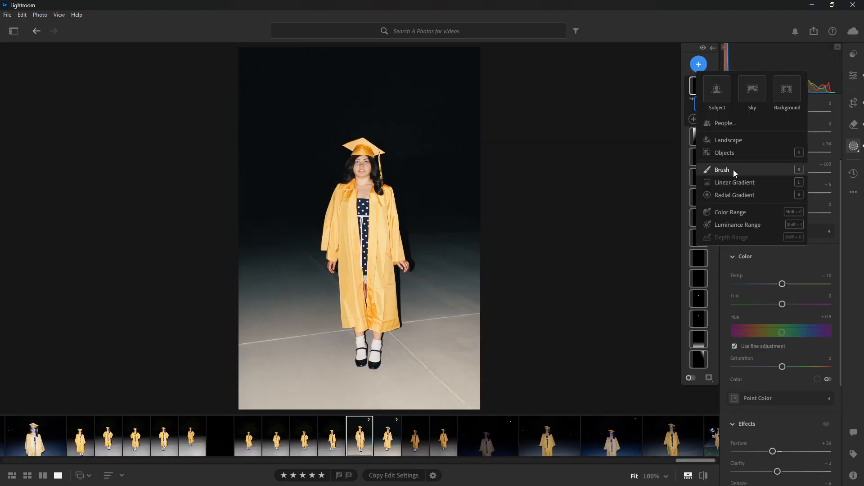
pyautogui.click(724, 182)
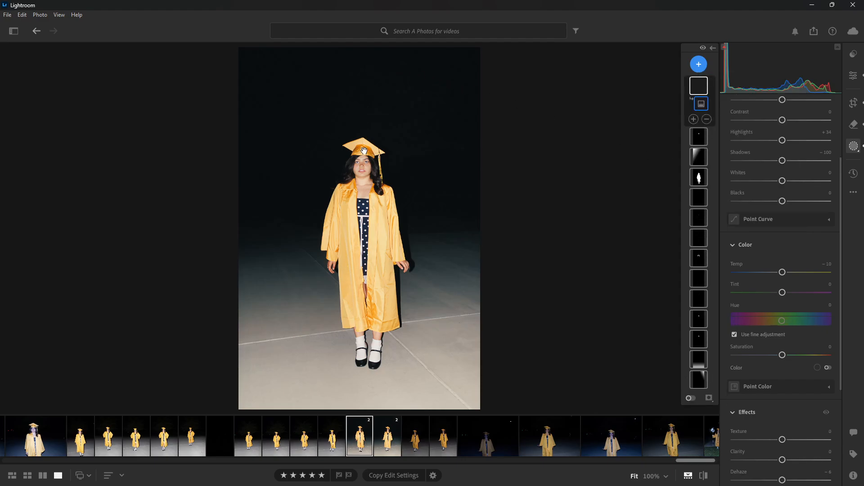
pyautogui.moveTo(374, 65)
pyautogui.mouseDown()
pyautogui.moveTo(363, 152)
pyautogui.moveTo(382, 182)
pyautogui.moveTo(372, 183)
pyautogui.mouseUp()
pyautogui.moveTo(373, 123); pyautogui.dragTo(374, 116)
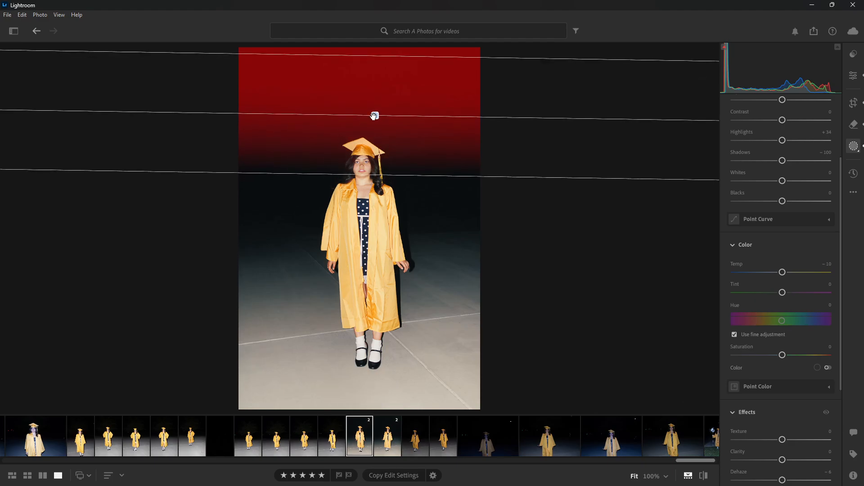
# - Set the new gradient's Shadows to -69, lower its Exposure, and leave masking
pyautogui.click(782, 161)
pyautogui.moveTo(782, 163); pyautogui.dragTo(748, 164)
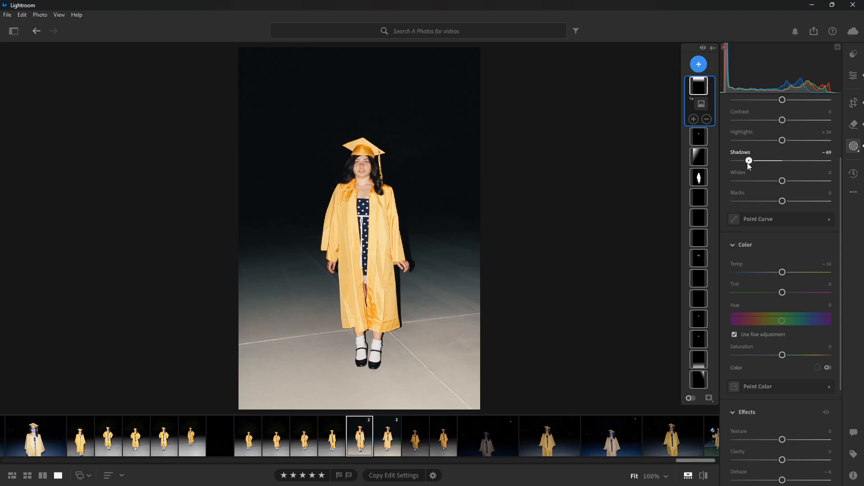
pyautogui.scroll(3, 760, 131)
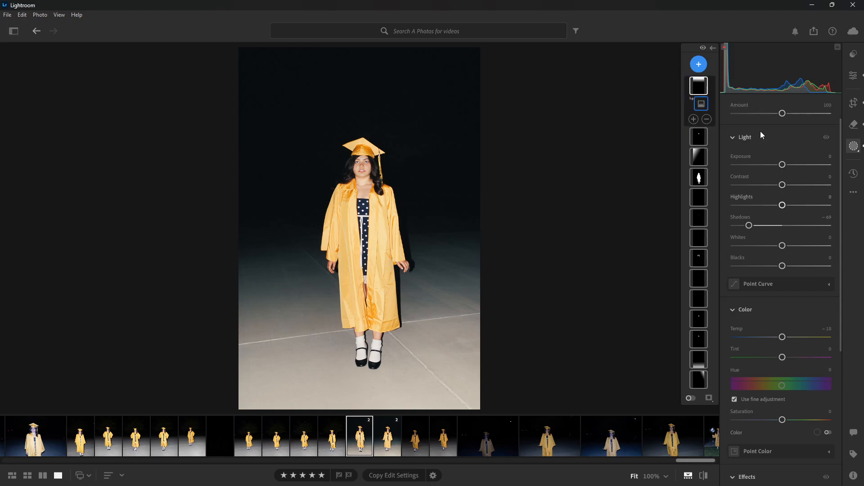
pyautogui.moveTo(782, 165); pyautogui.dragTo(765, 168)
pyautogui.click(827, 136)
pyautogui.click(855, 145)
pyautogui.press('e')
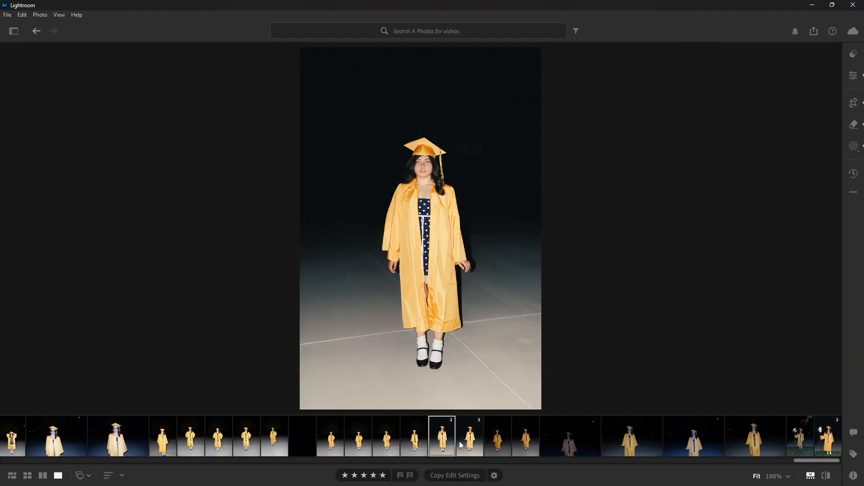
# - Hide the filmstrip, inspect the gown and pavement at 100%, and return to the fitted view
pyautogui.click(811, 476)
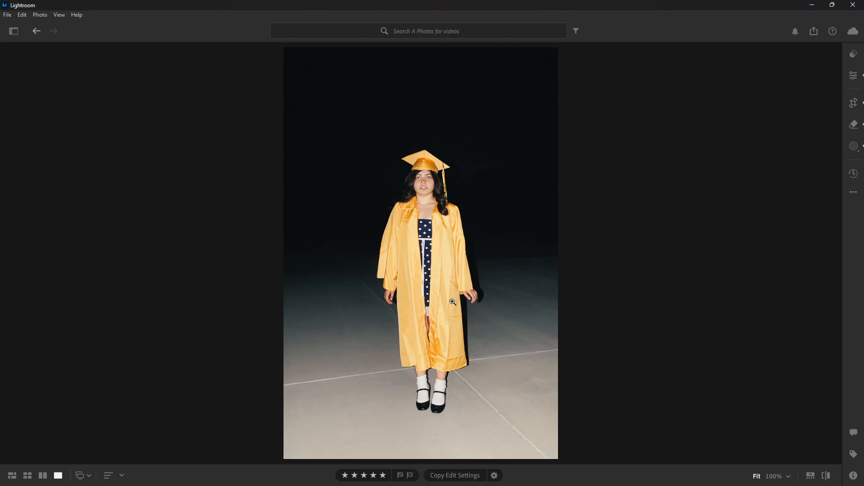
pyautogui.click(456, 343)
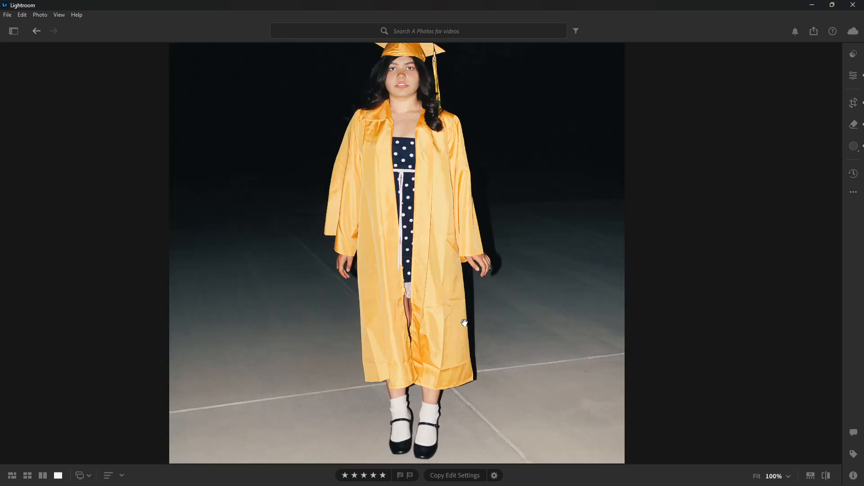
pyautogui.moveTo(464, 326); pyautogui.dragTo(434, 303)
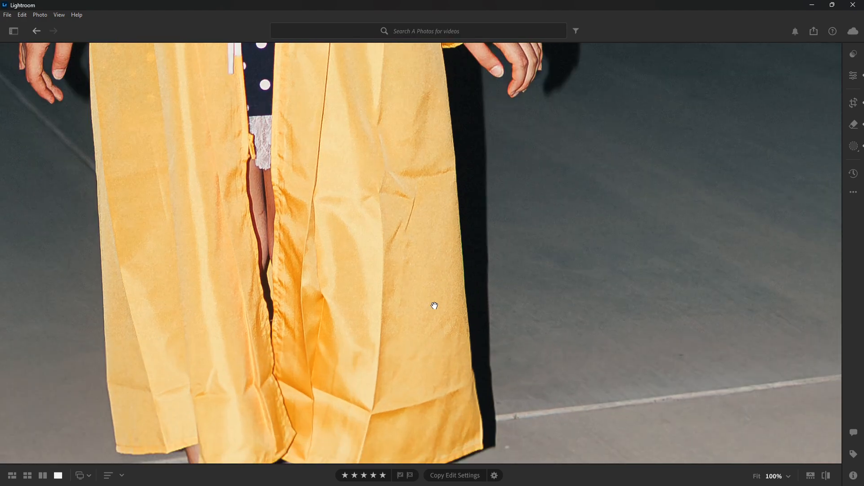
pyautogui.click(390, 337)
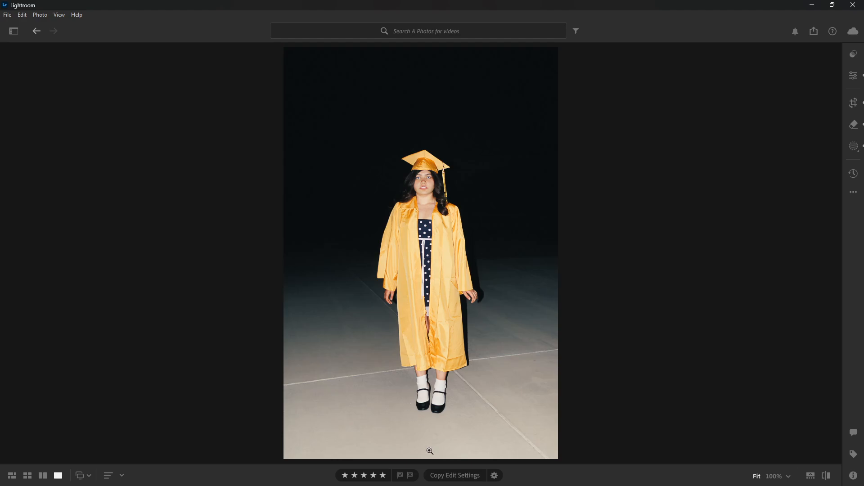
# - Open the edited full-length balloon photo on the grass from the filmstrip and compare it with its original
pyautogui.moveTo(645, 472)
pyautogui.click(808, 474)
pyautogui.click(817, 445)
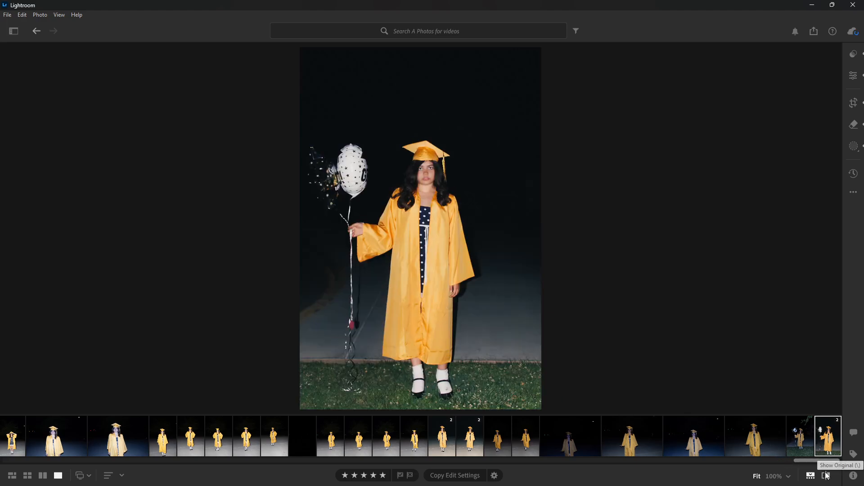
pyautogui.press('\\')
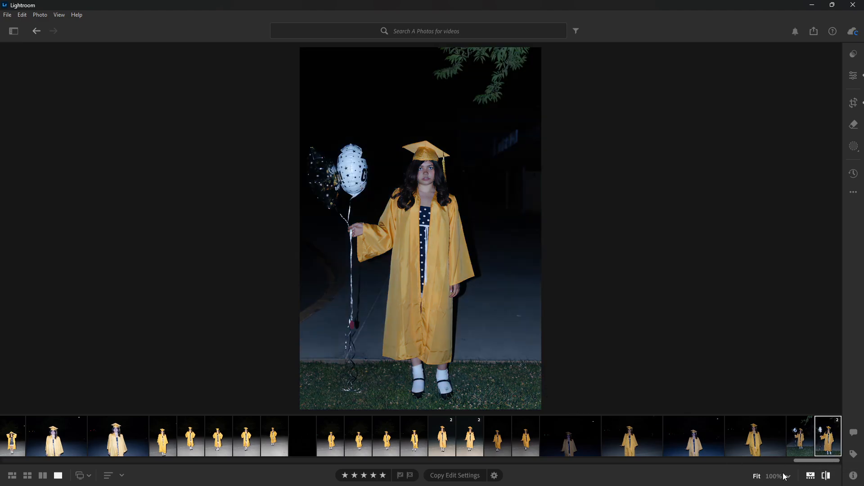
pyautogui.click(832, 480)
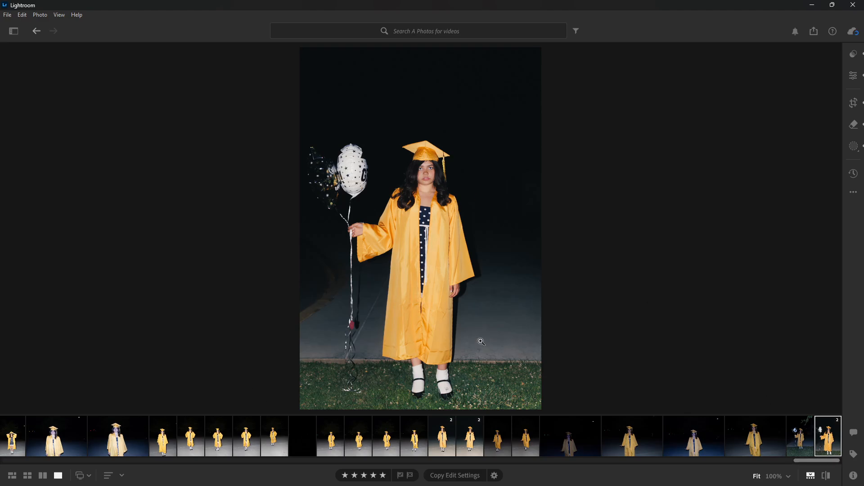
# - View the smiling pavement photo, and open the unedited close-up with the white GRAD! balloon from earlier in the filmstrip
pyautogui.click(467, 437)
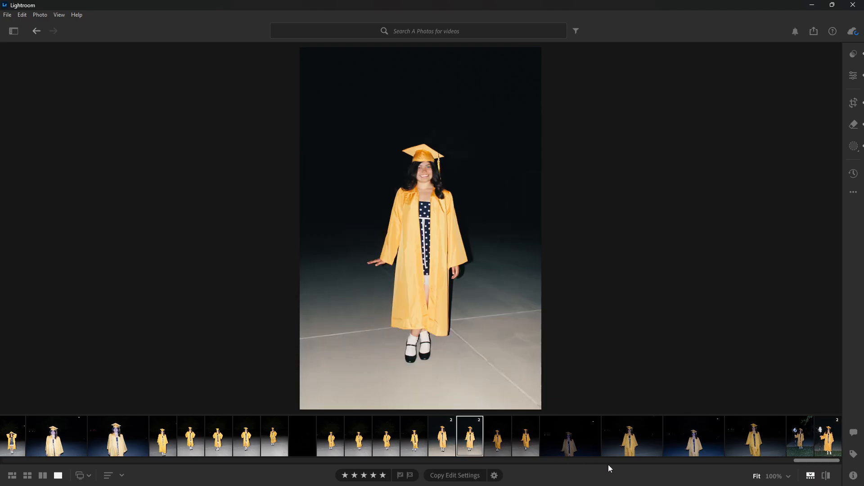
pyautogui.scroll(5, 379, 436)
pyautogui.scroll(2, 379, 436)
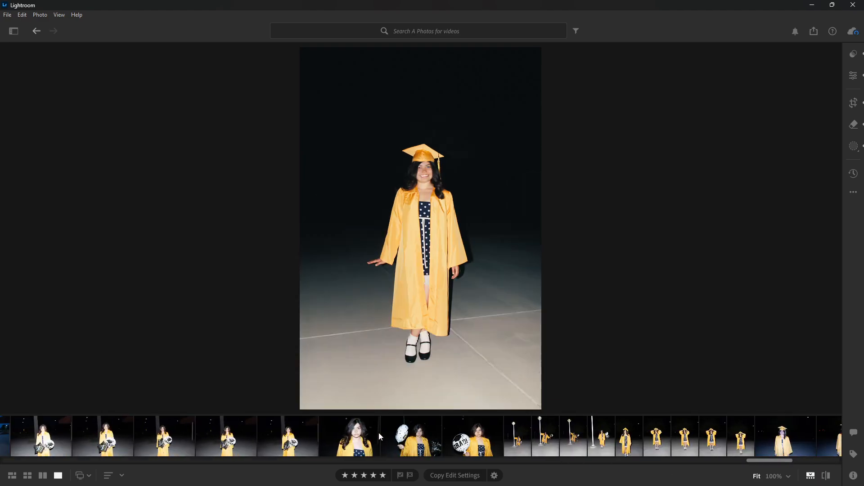
pyautogui.click(475, 443)
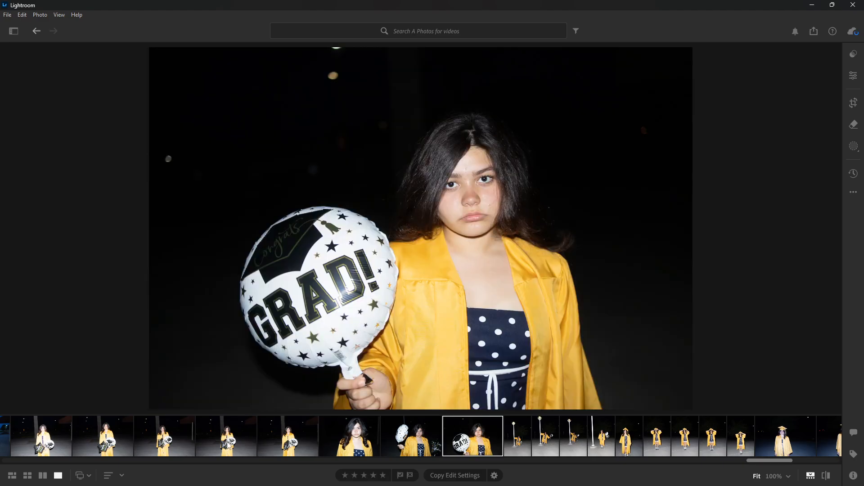
# - View the two unedited Congrats GRAD star-balloon portraits from earlier in the filmstrip, and the shot with balloons covering the face
pyautogui.scroll(3, 410, 443)
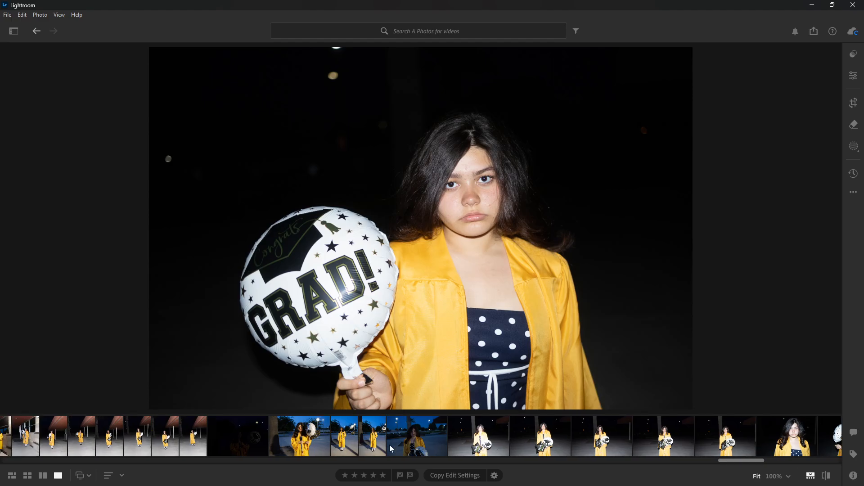
pyautogui.scroll(5, 389, 445)
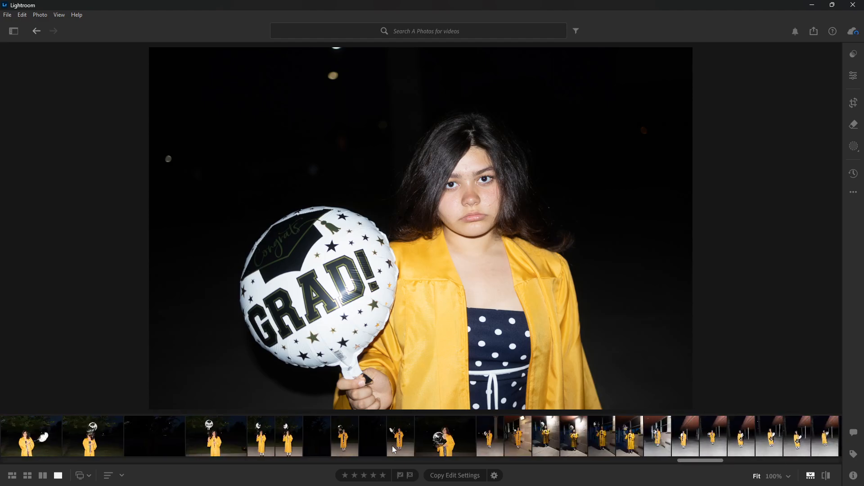
pyautogui.scroll(3, 153, 440)
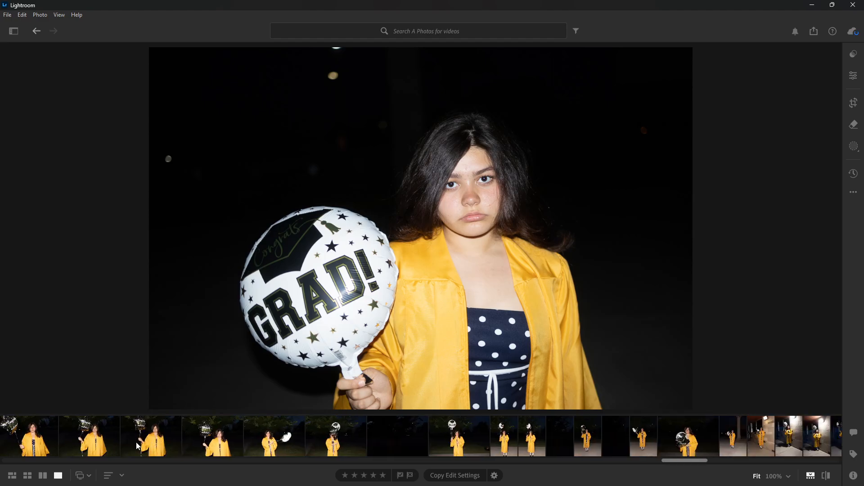
pyautogui.click(151, 446)
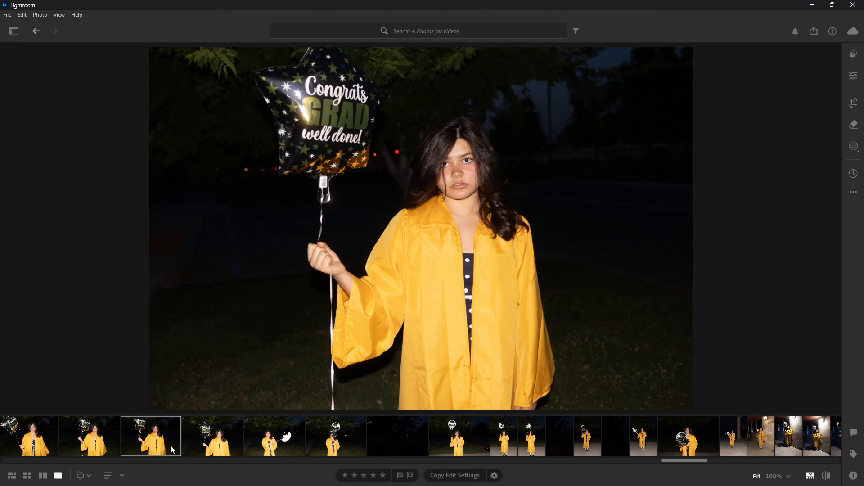
pyautogui.click(226, 446)
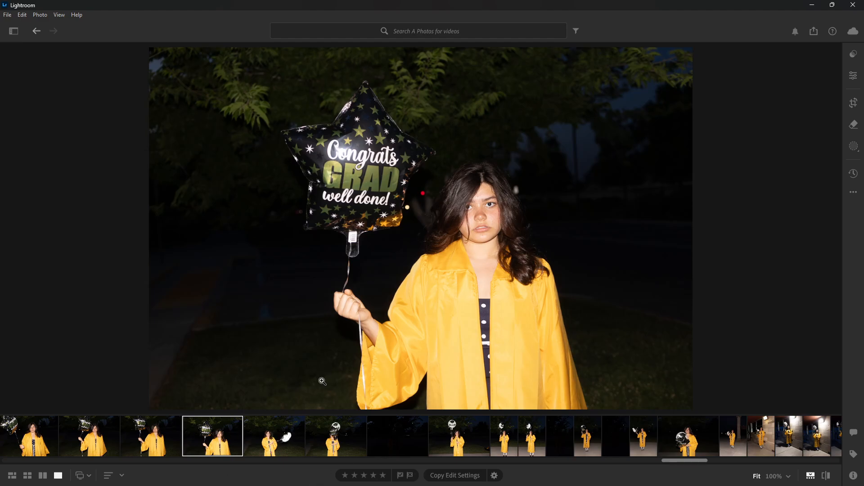
pyautogui.click(338, 441)
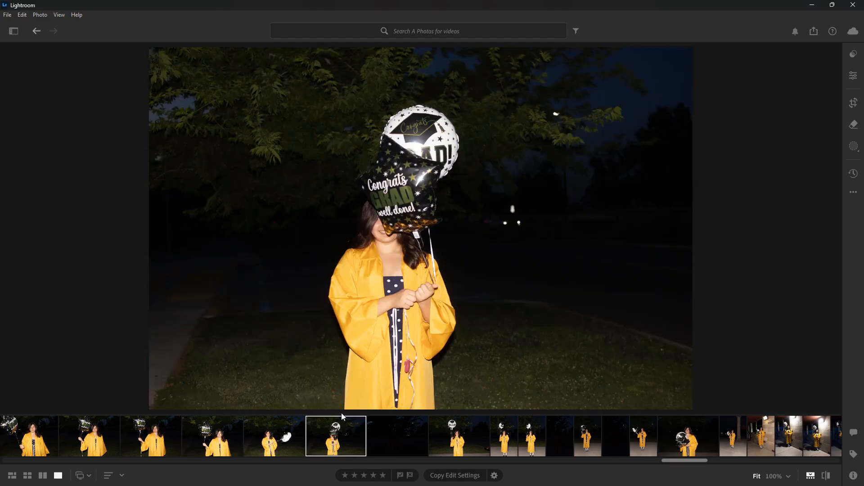
# - Go back toward the end of the filmstrip and view the unedited smiling cap-and-gown pavement photo and the edited one beside it
pyautogui.scroll(-5, 471, 437)
pyautogui.scroll(-4, 488, 440)
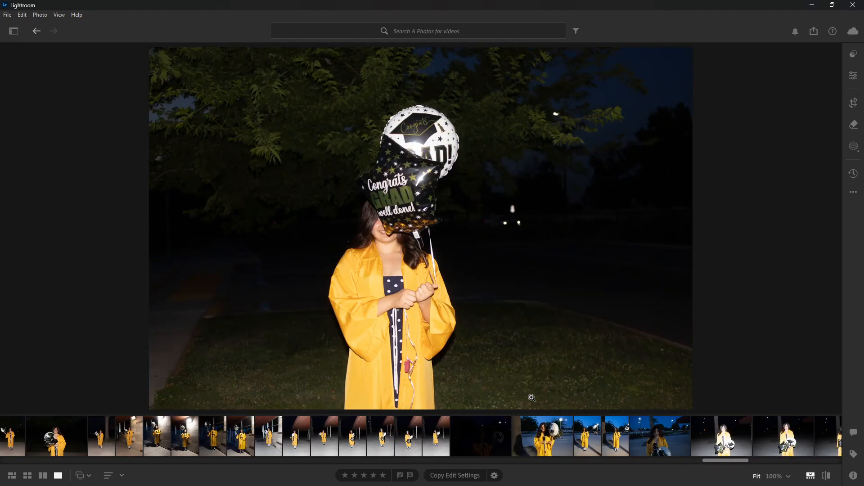
pyautogui.scroll(-14, 715, 423)
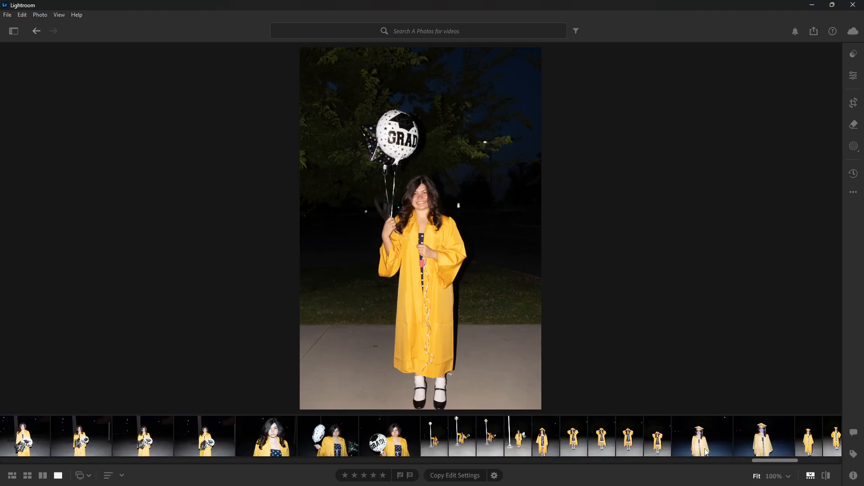
pyautogui.scroll(-8, 705, 453)
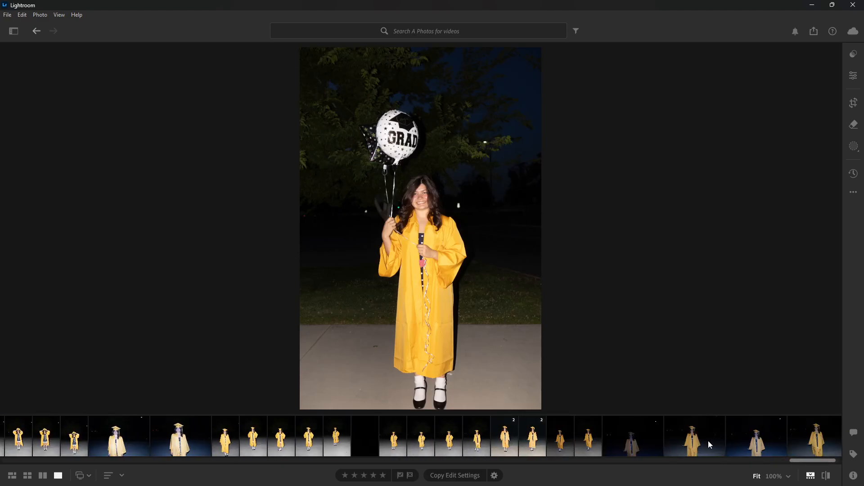
pyautogui.click(482, 441)
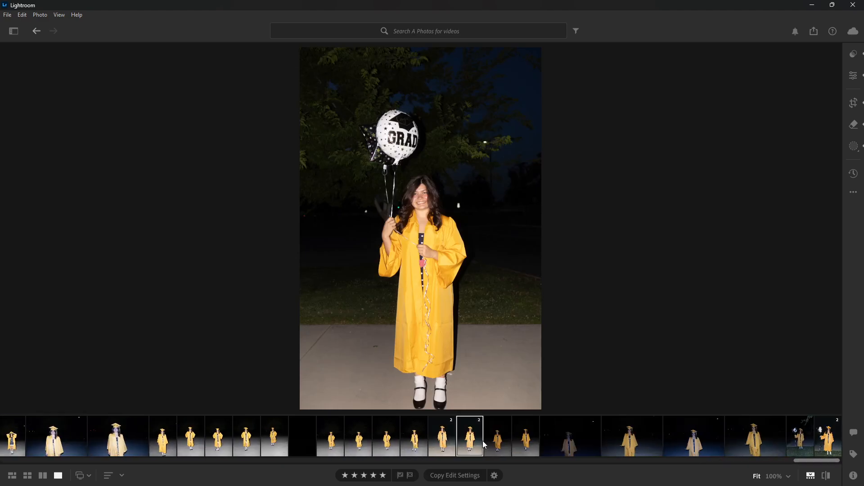
pyautogui.click(424, 439)
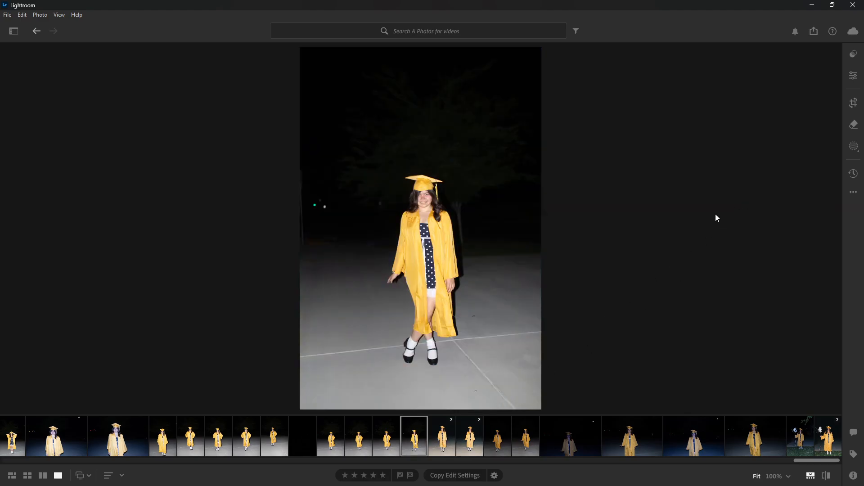
pyautogui.press('Right')
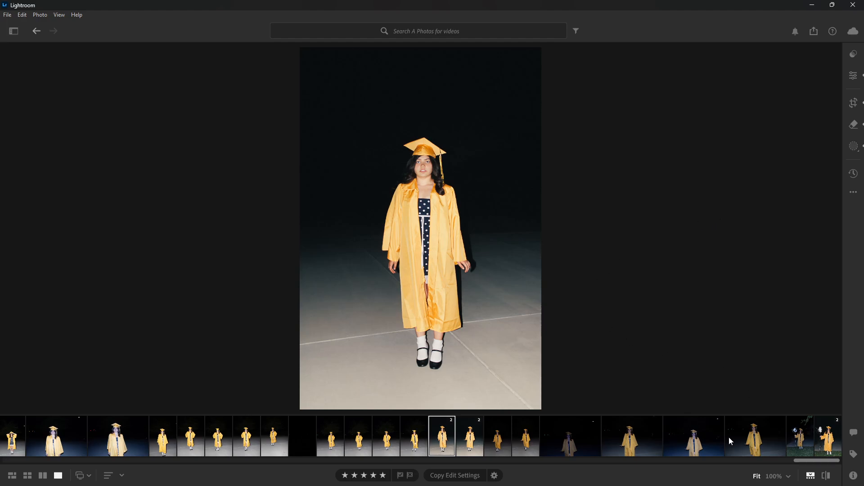
# - Open the last edited balloon photo on the grass, compare it with its original, and hide the filmstrip
pyautogui.press('End')
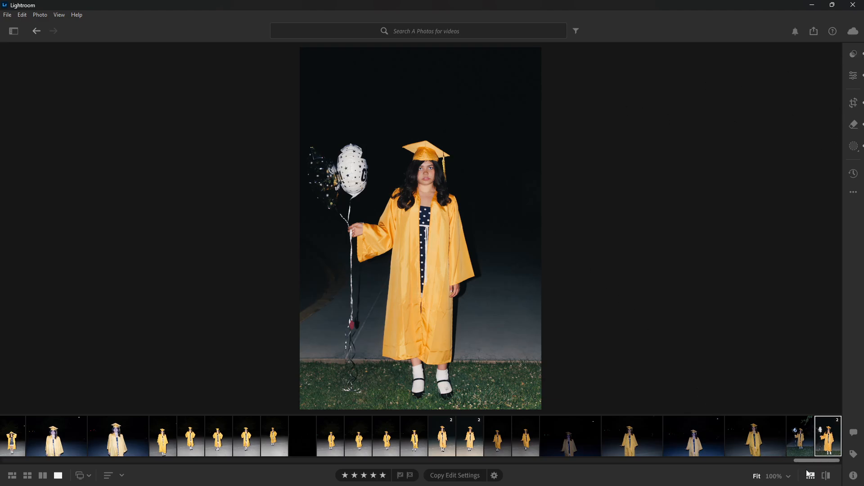
pyautogui.click(826, 476)
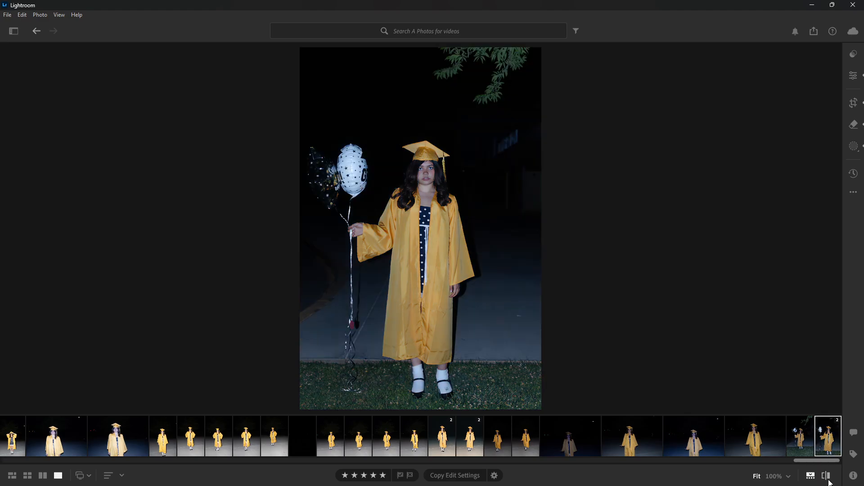
pyautogui.click(826, 476)
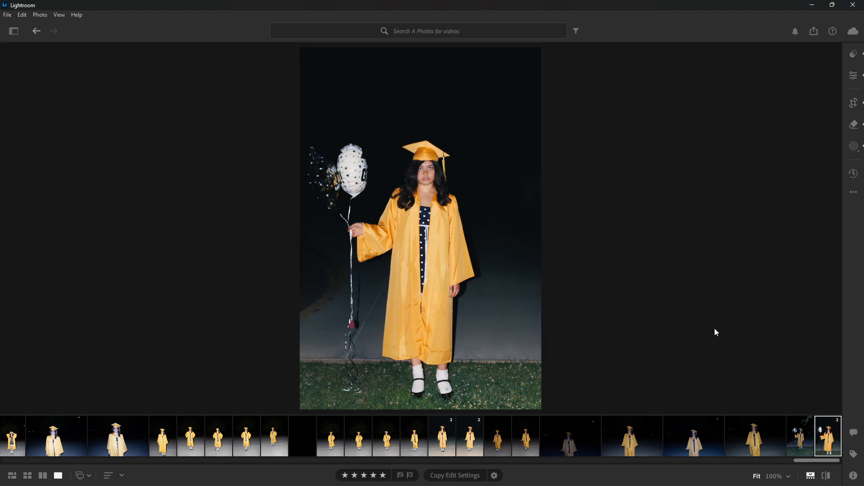
pyautogui.click(810, 475)
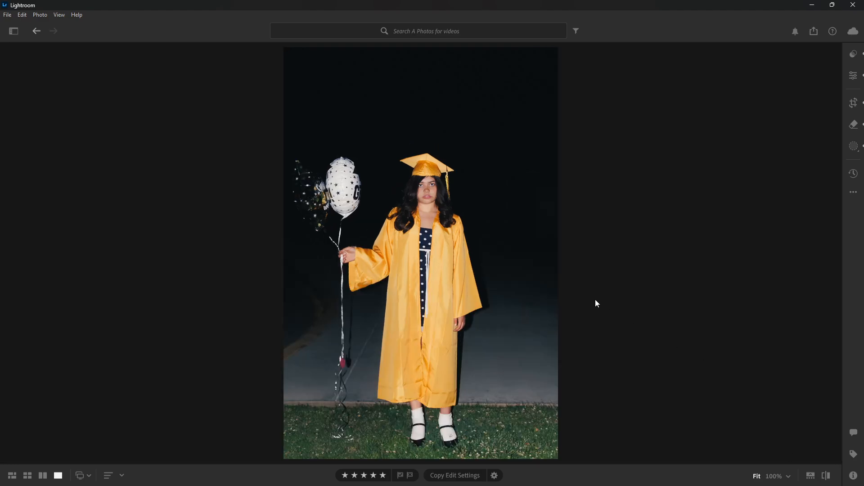